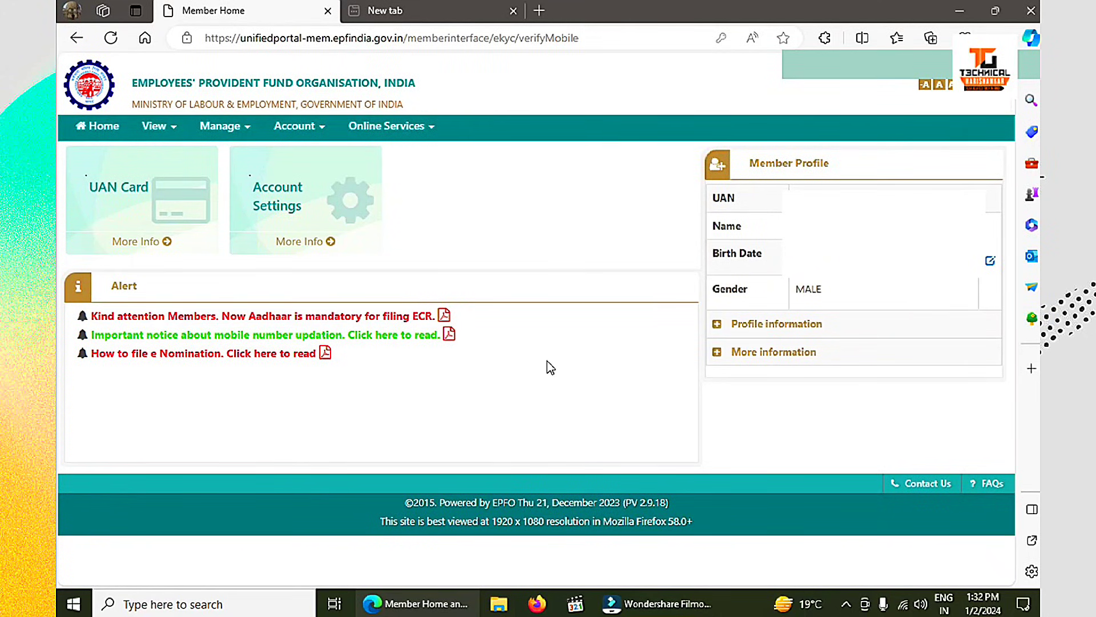
Open the member profile and review the personal details, including the photo and the permanent and current addresses
click(153, 127)
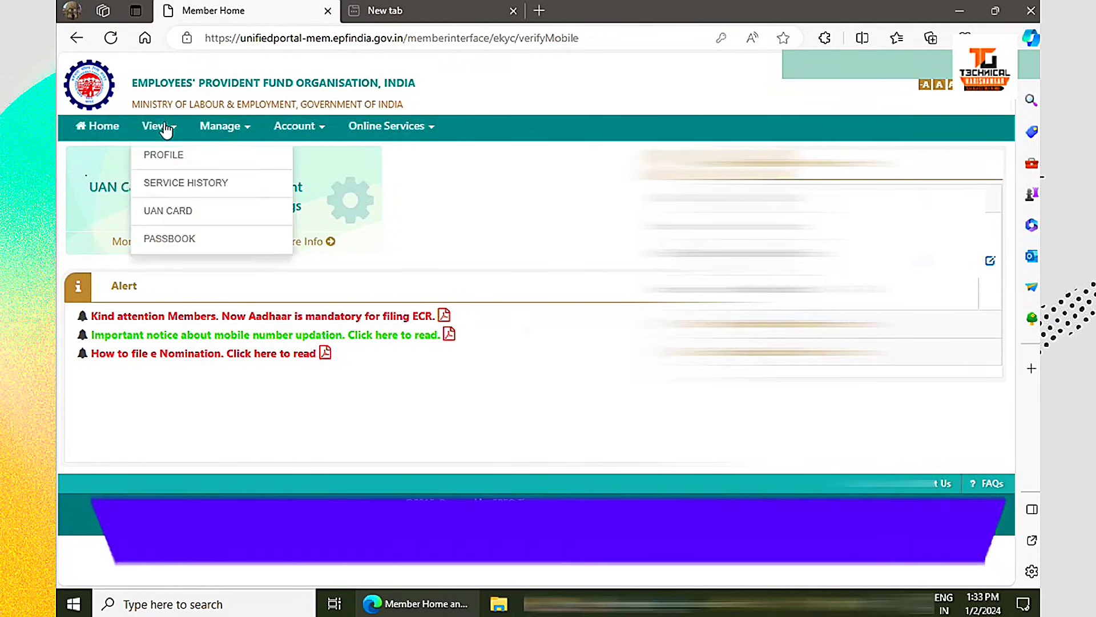
click(164, 158)
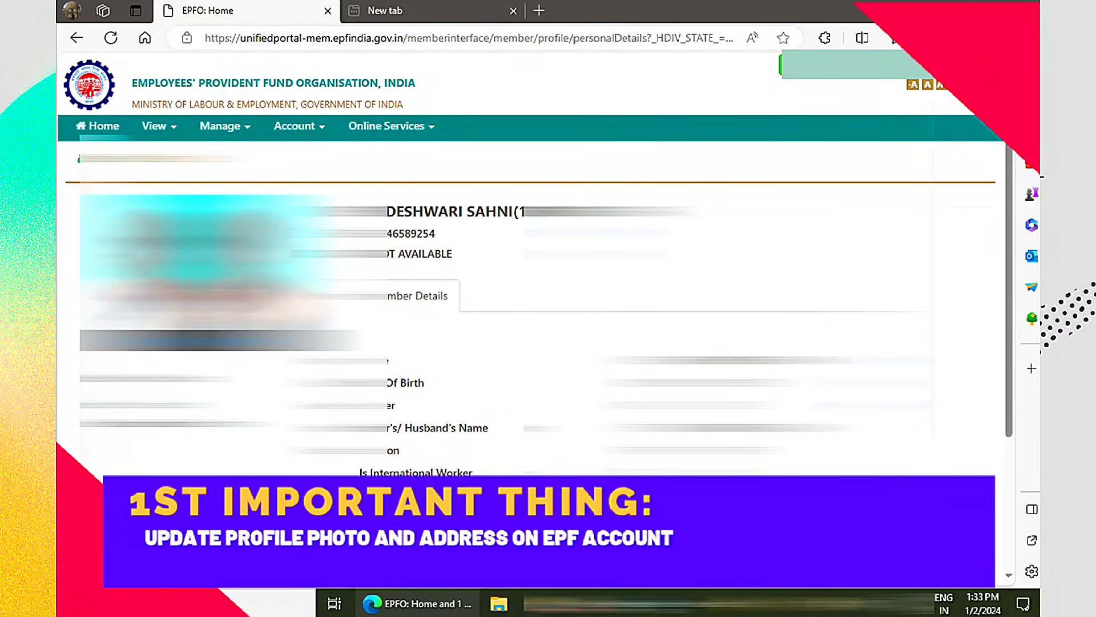
scroll(531, 308, down, 3)
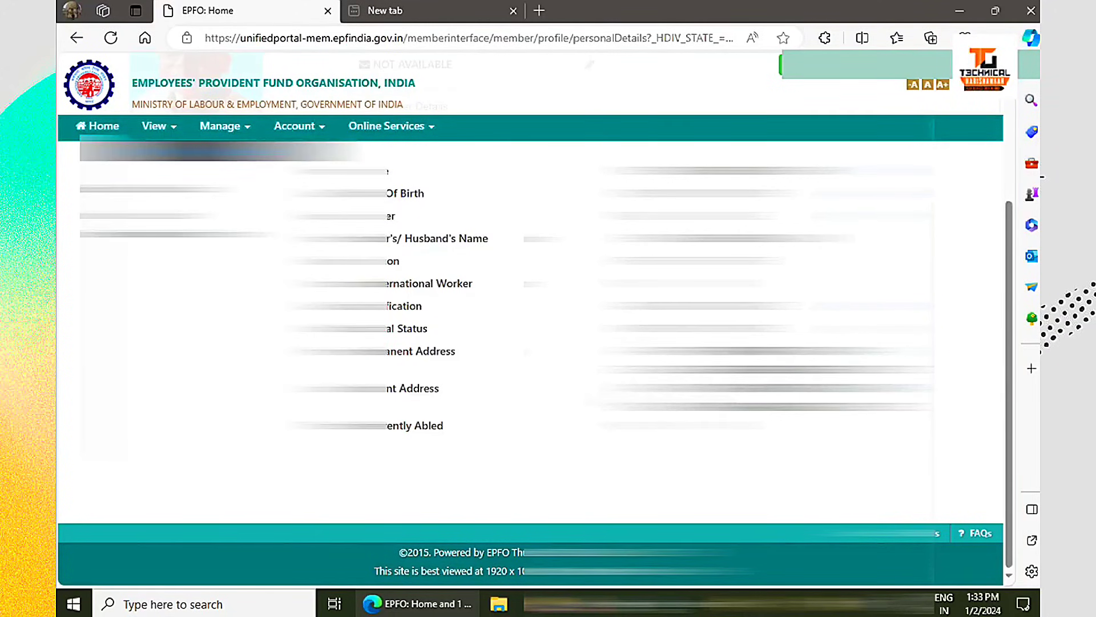
scroll(531, 309, up, 3)
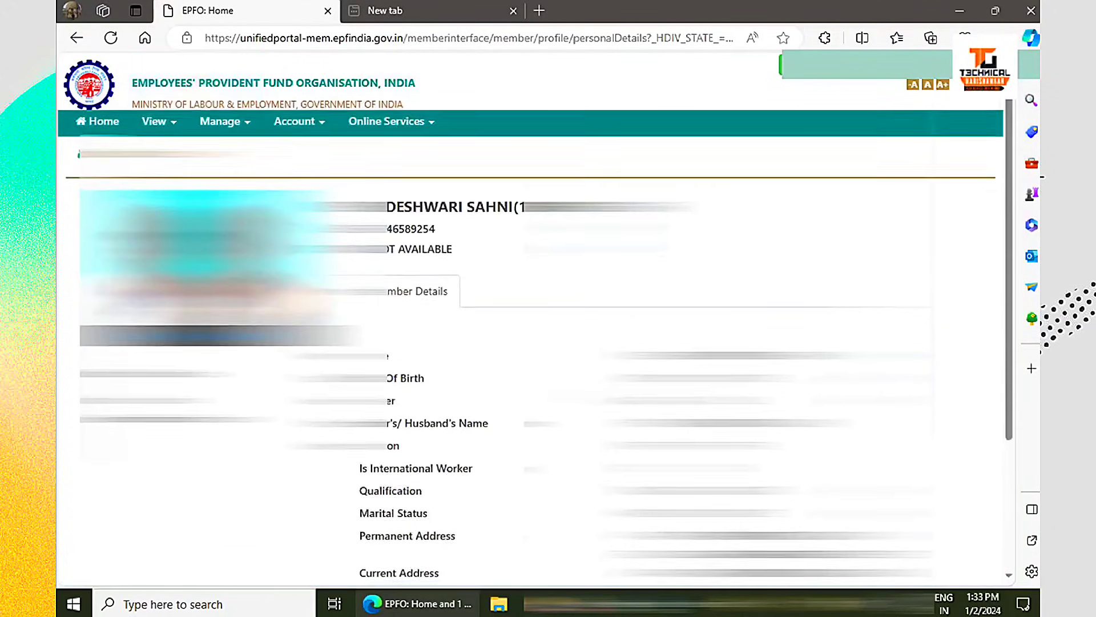
scroll(531, 308, down, 3)
scroll(531, 308, up, 3)
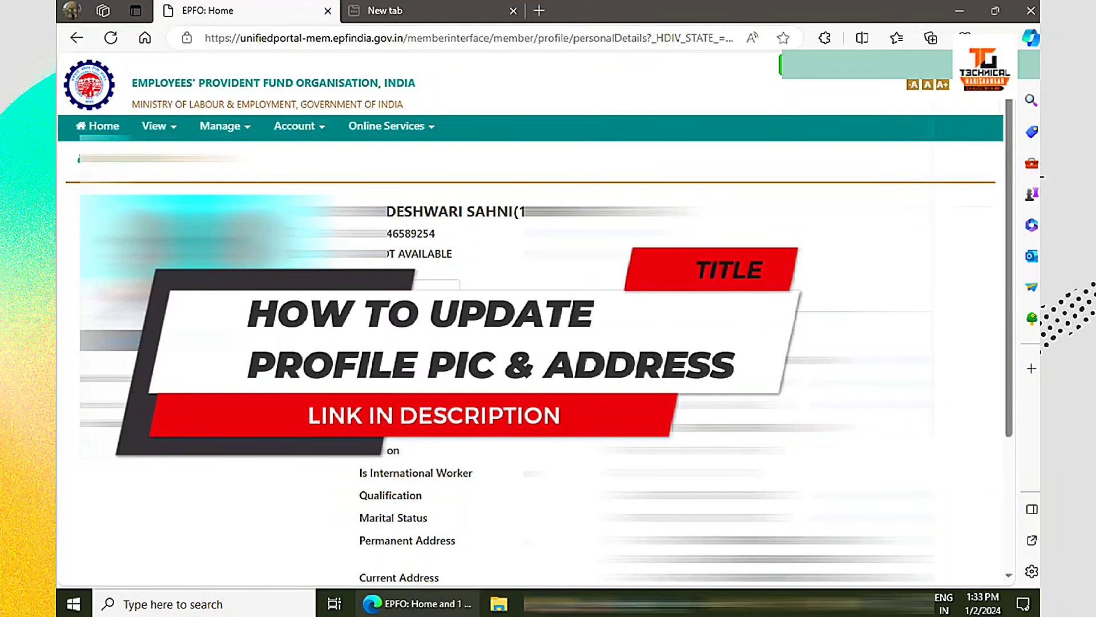
Open the KYC page and check the approval status of the bank entry under Currently Active KYC
click(230, 130)
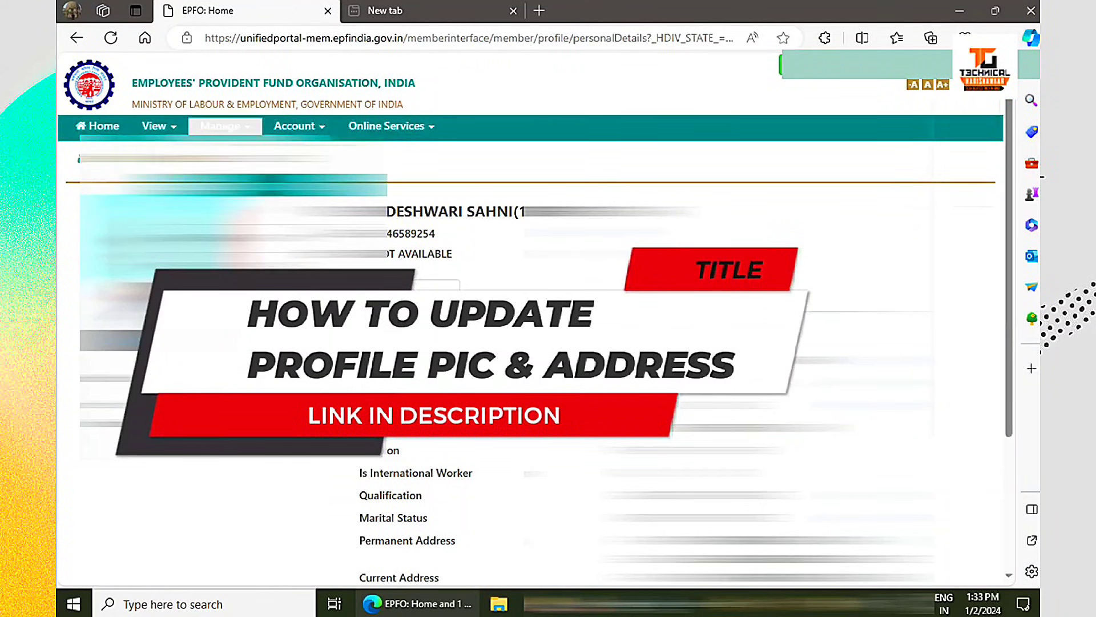
click(230, 213)
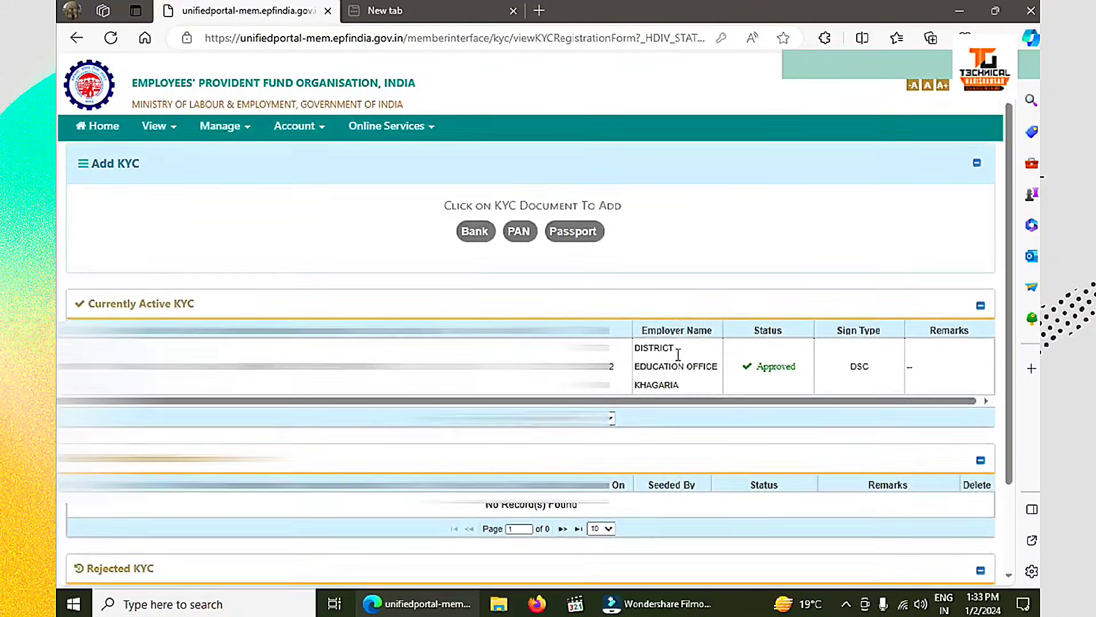
scroll(680, 361, down, 2)
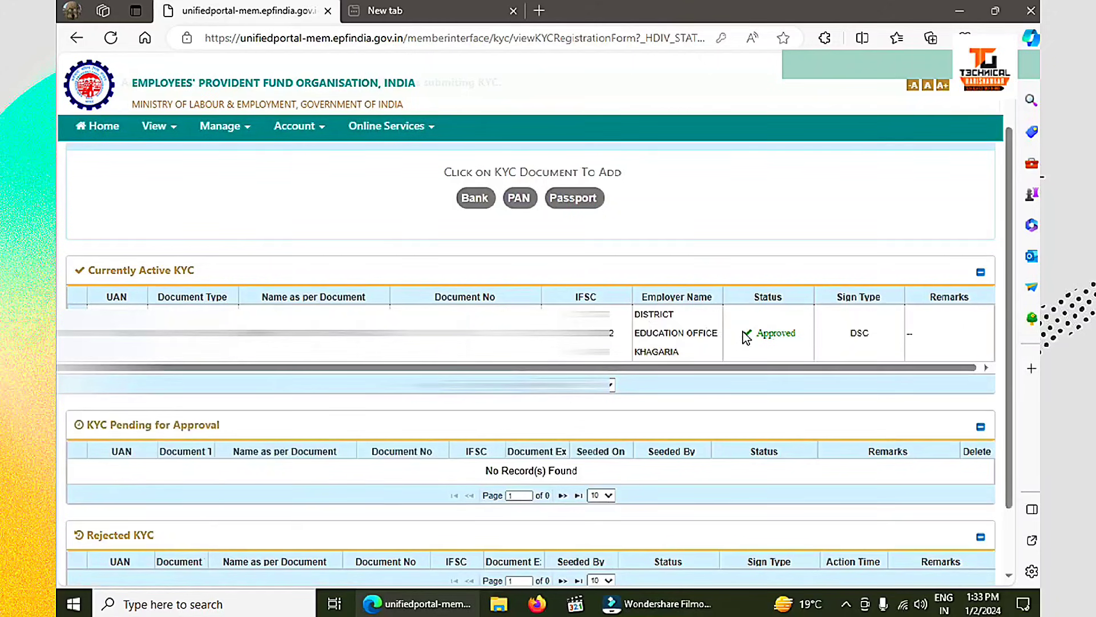
click(746, 334)
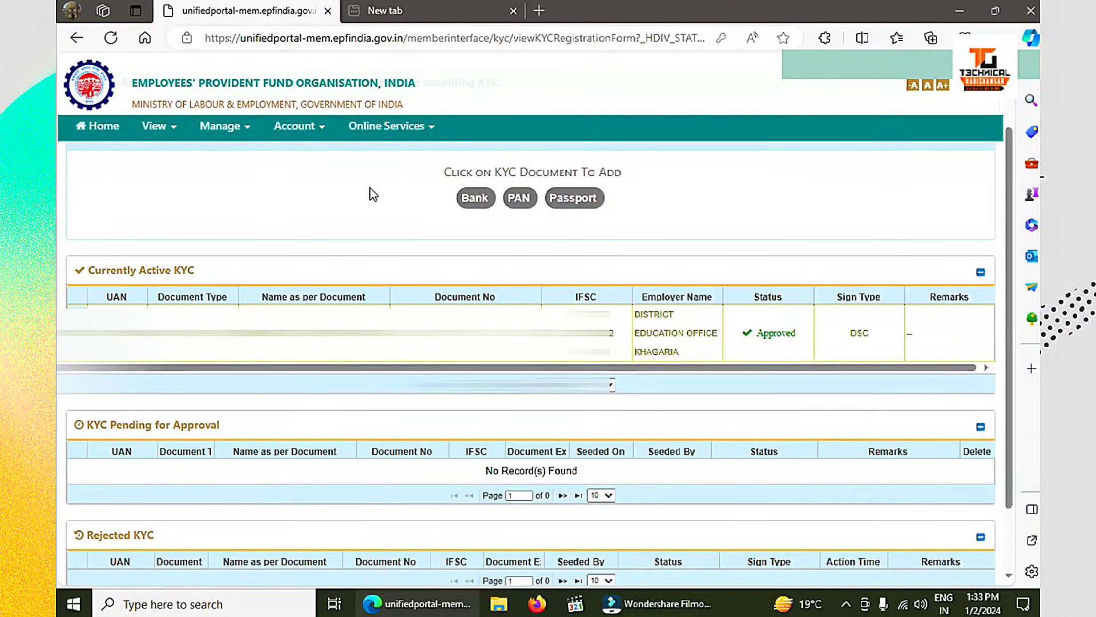
Open the Mark Exit form and select the employment whose date of exit needs updating
click(241, 126)
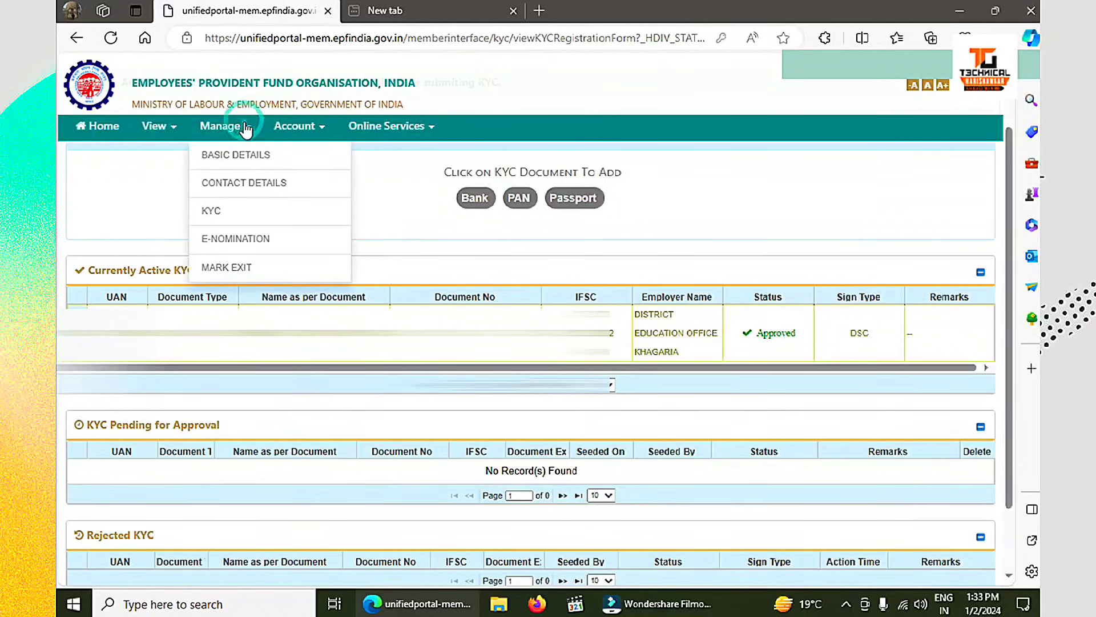
click(258, 270)
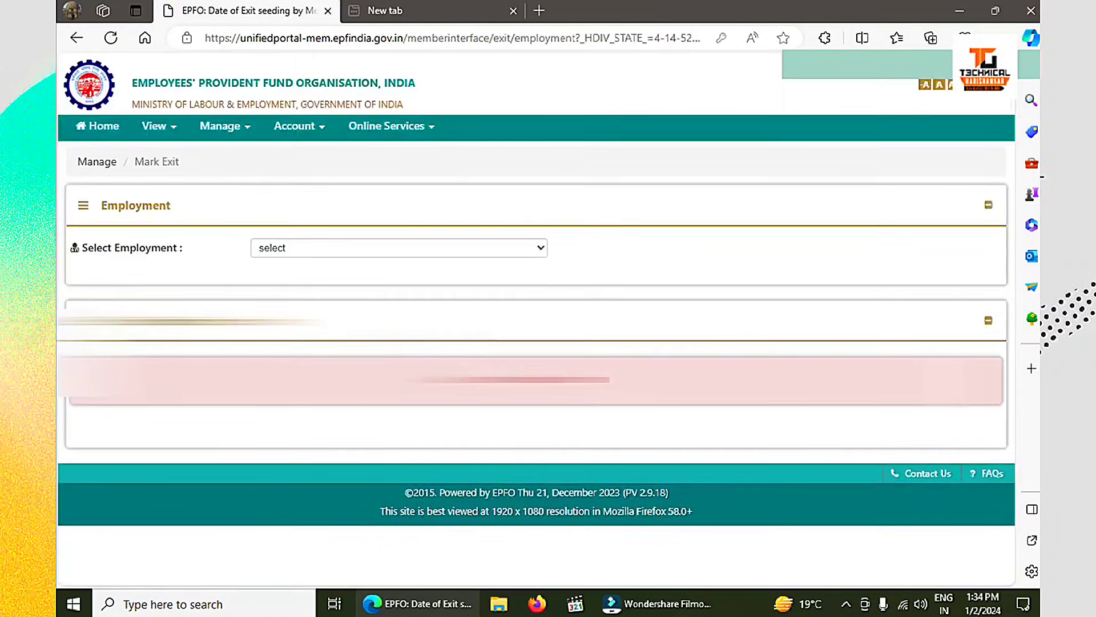
click(448, 250)
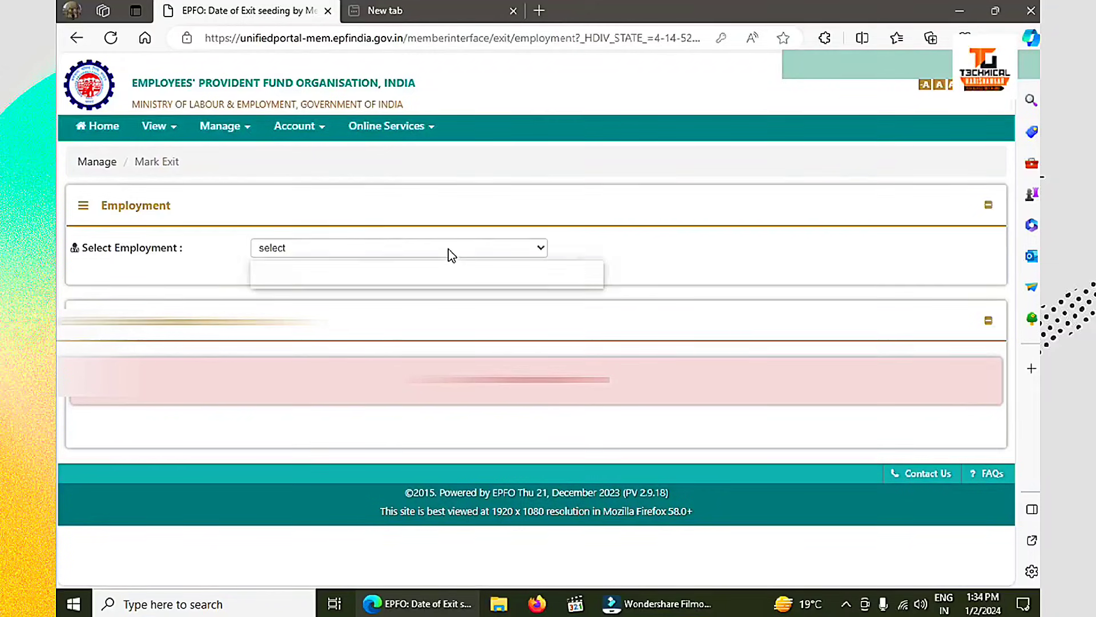
click(434, 281)
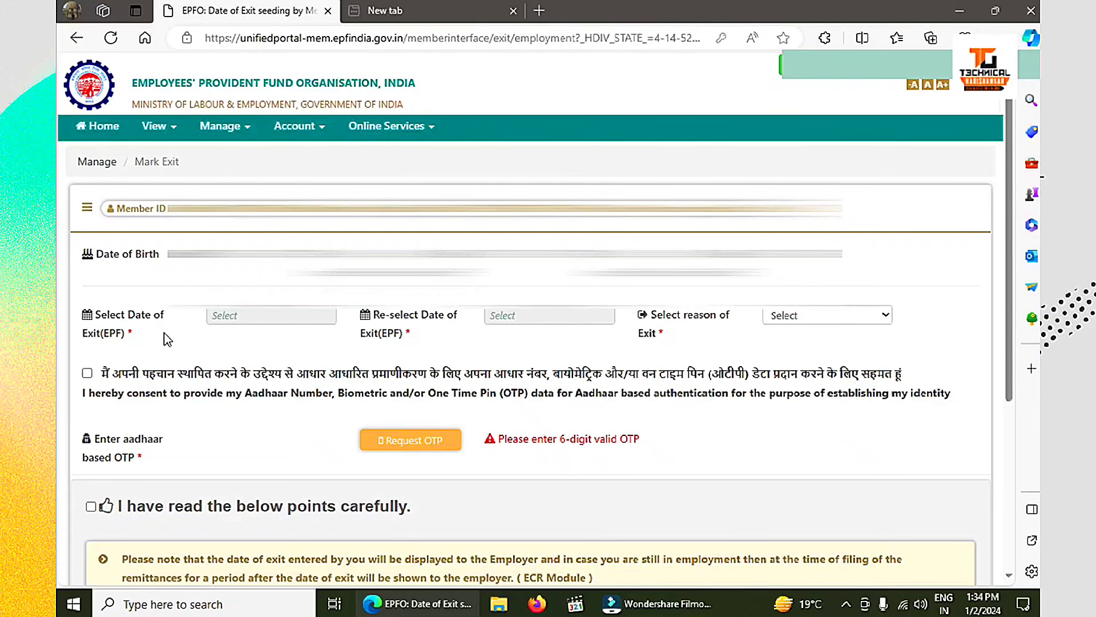
Set both the date of exit (EPF) and its re-selection to 31-December-2021, with RETIREMENT as the reason of exit
click(225, 316)
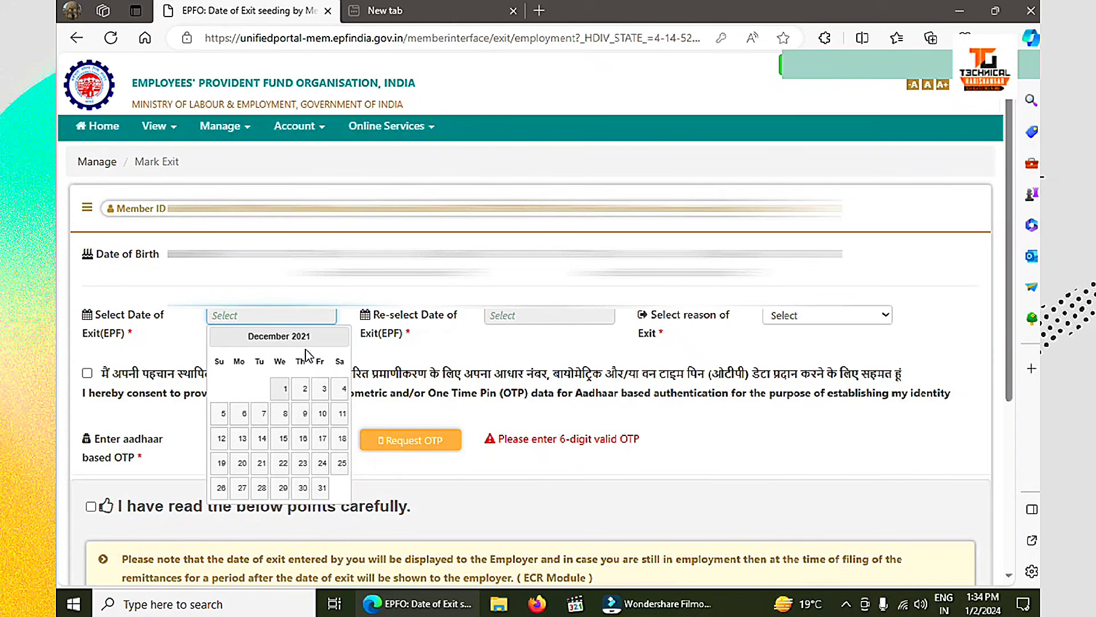
click(323, 490)
click(544, 317)
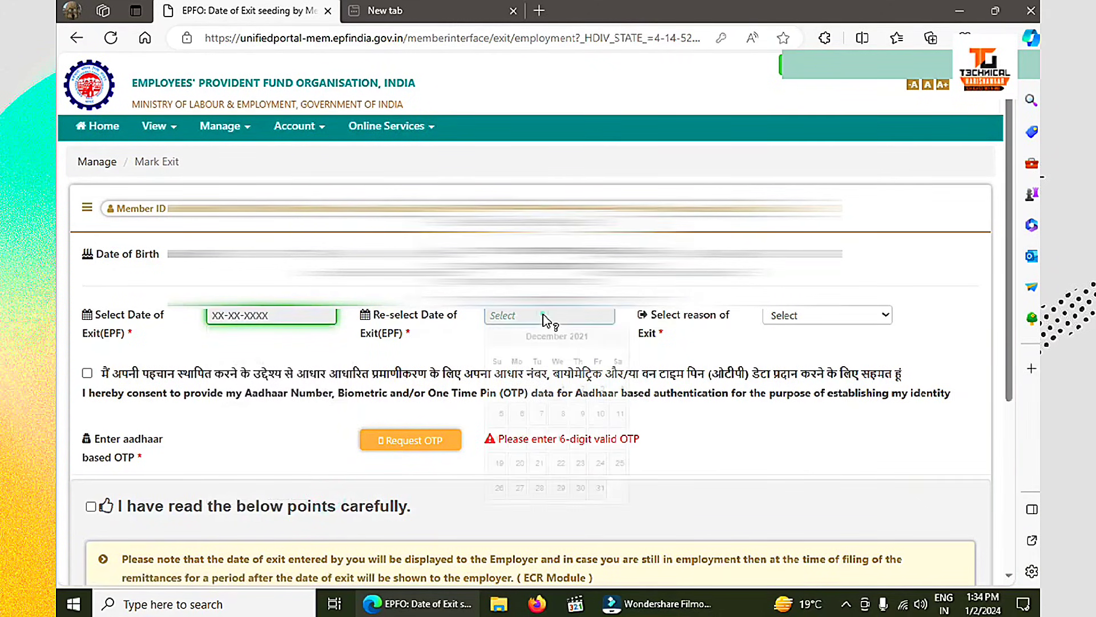
click(600, 488)
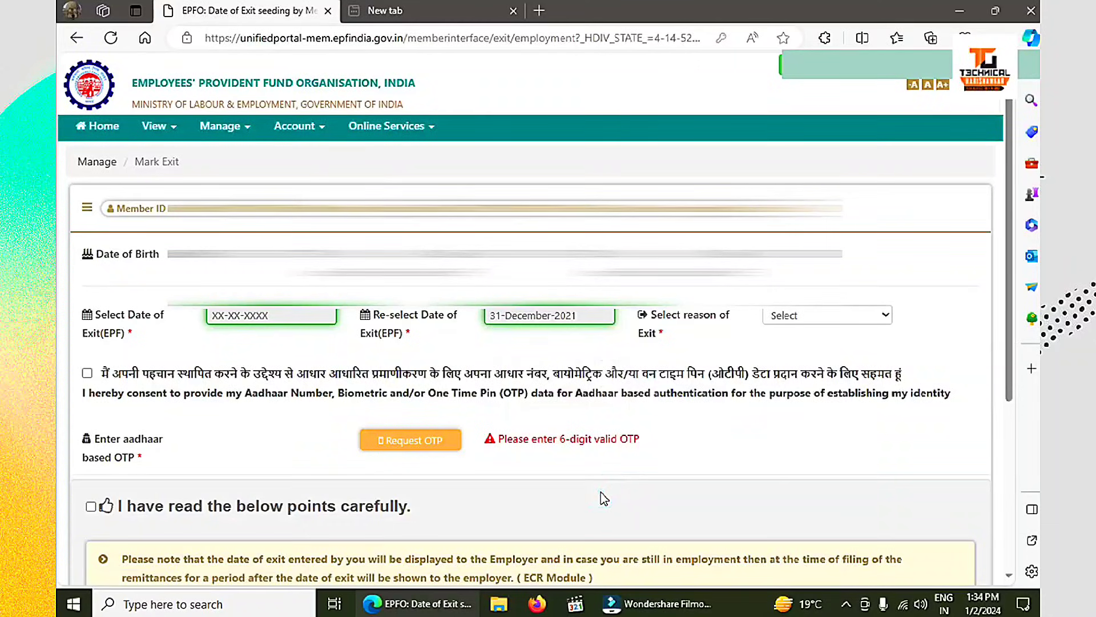
click(813, 316)
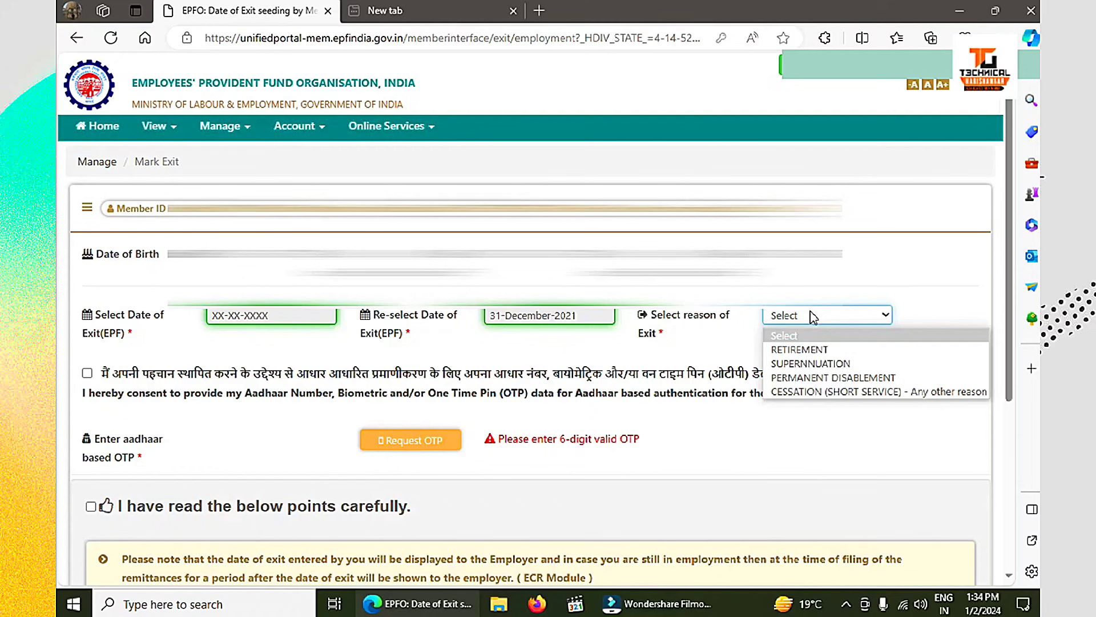
click(805, 349)
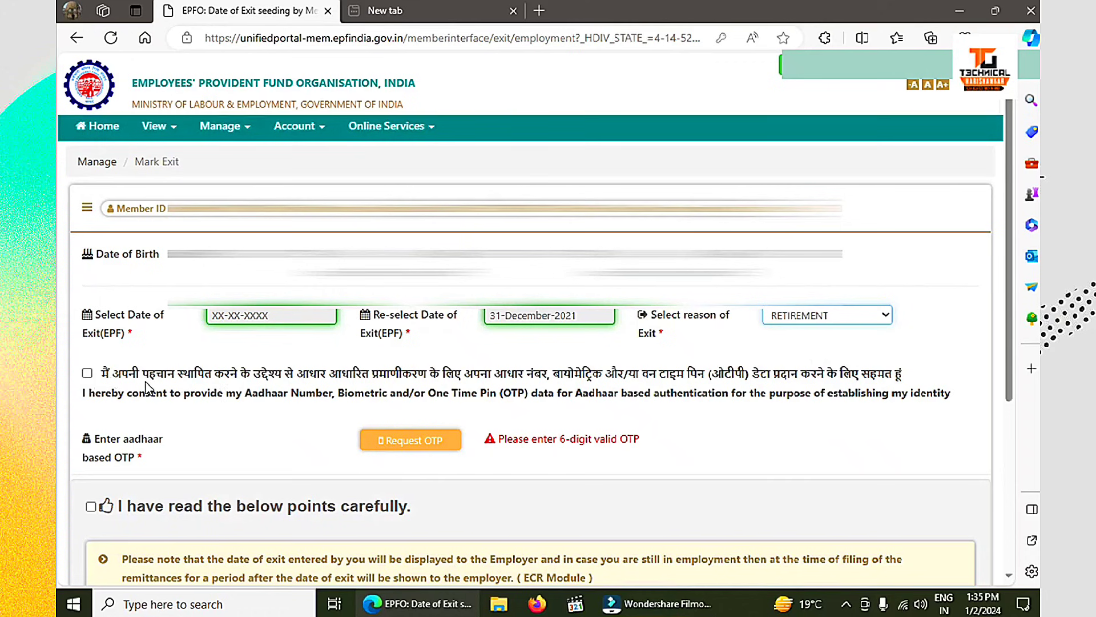
Consent to Aadhaar-based authentication, then request the OTP and enter it in the Aadhaar based OTP field
click(87, 375)
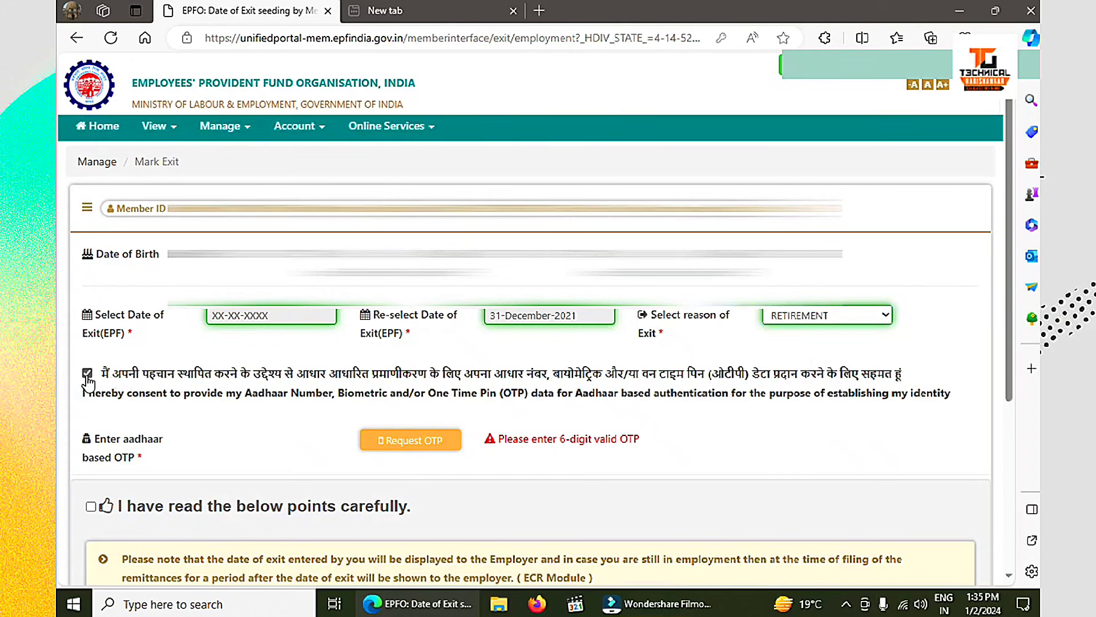
click(408, 441)
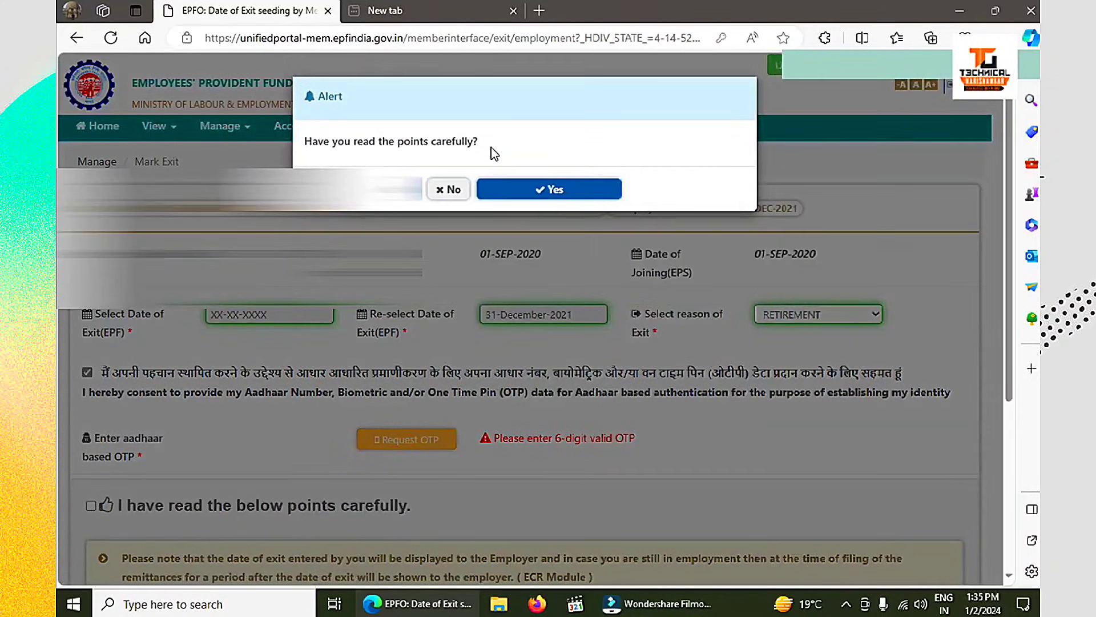
click(532, 190)
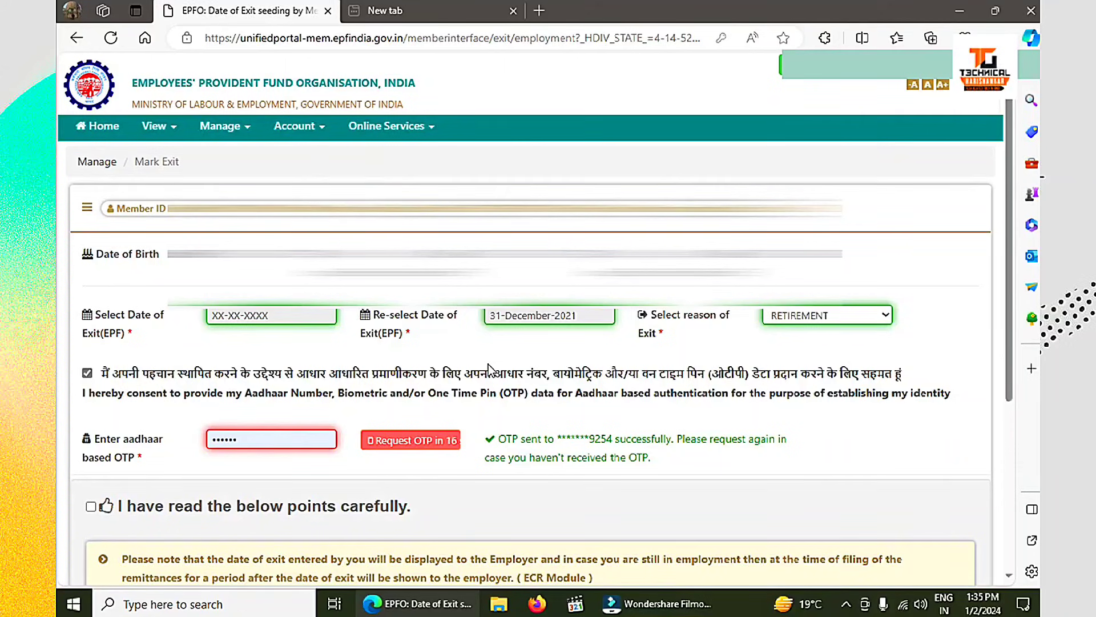
click(287, 438)
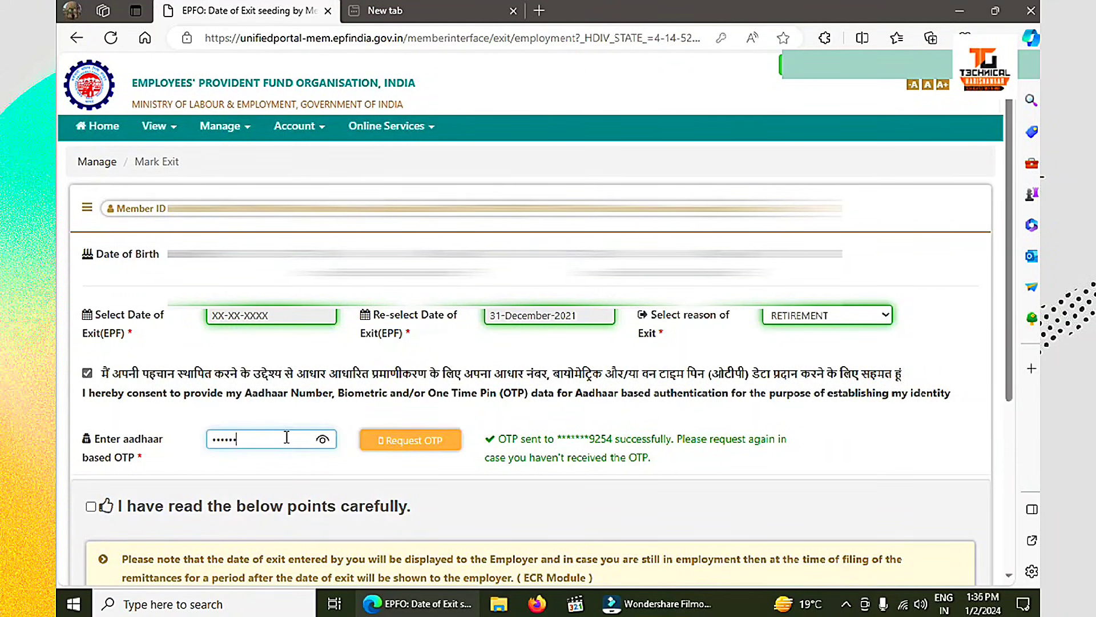
Acknowledge having read the listed points, then submit the exit form and confirm the Date of Exit update
scroll(102, 439, down, 3)
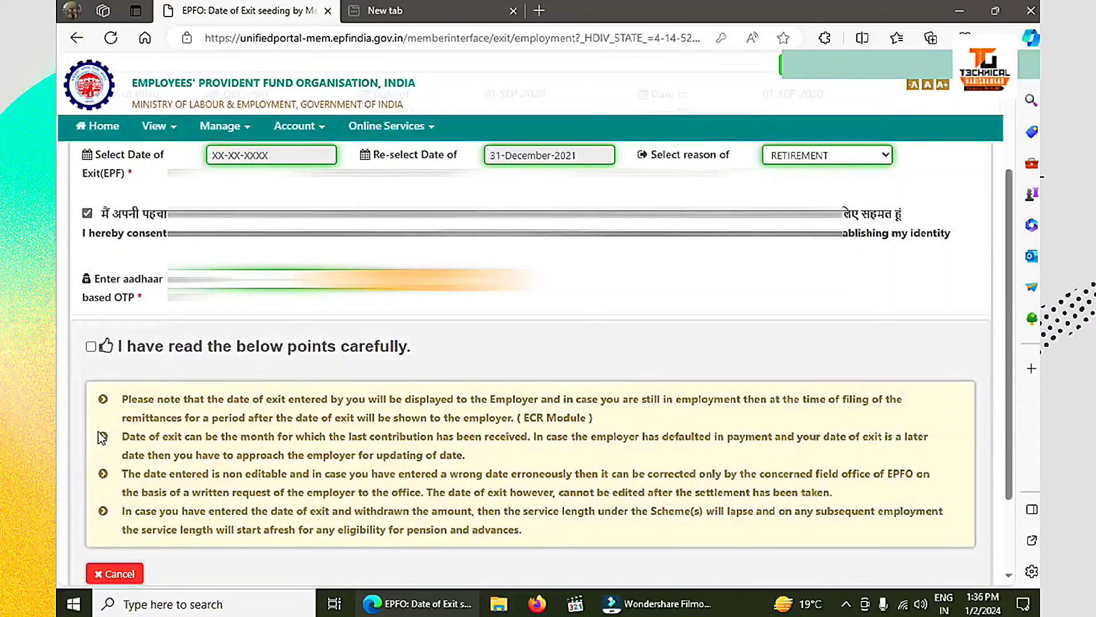
click(92, 347)
scroll(255, 452, down, 2)
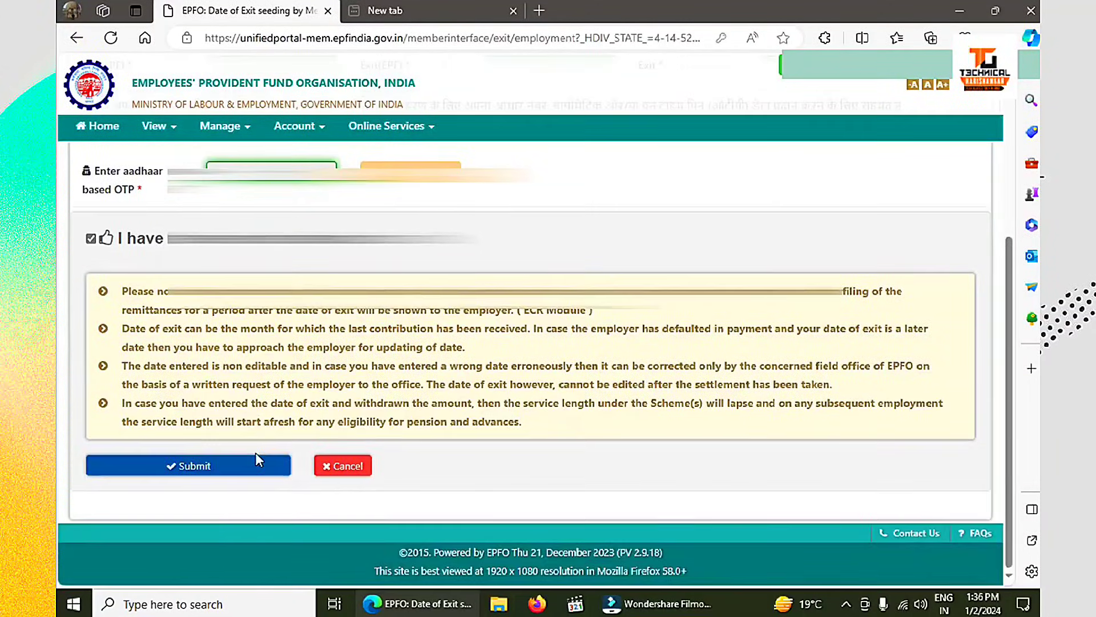
click(210, 463)
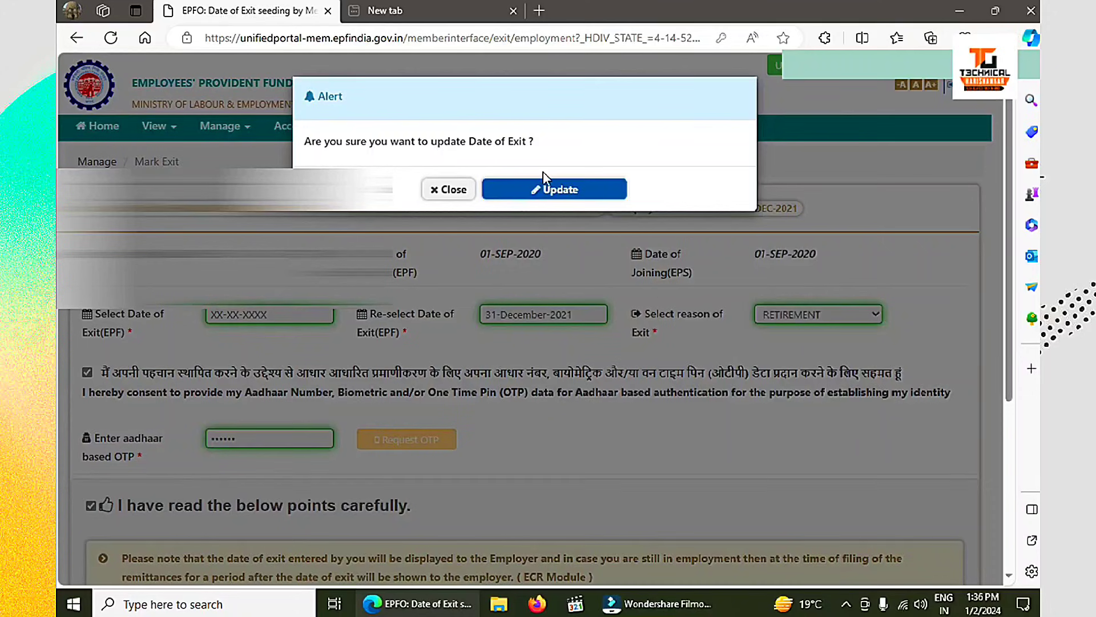
click(549, 190)
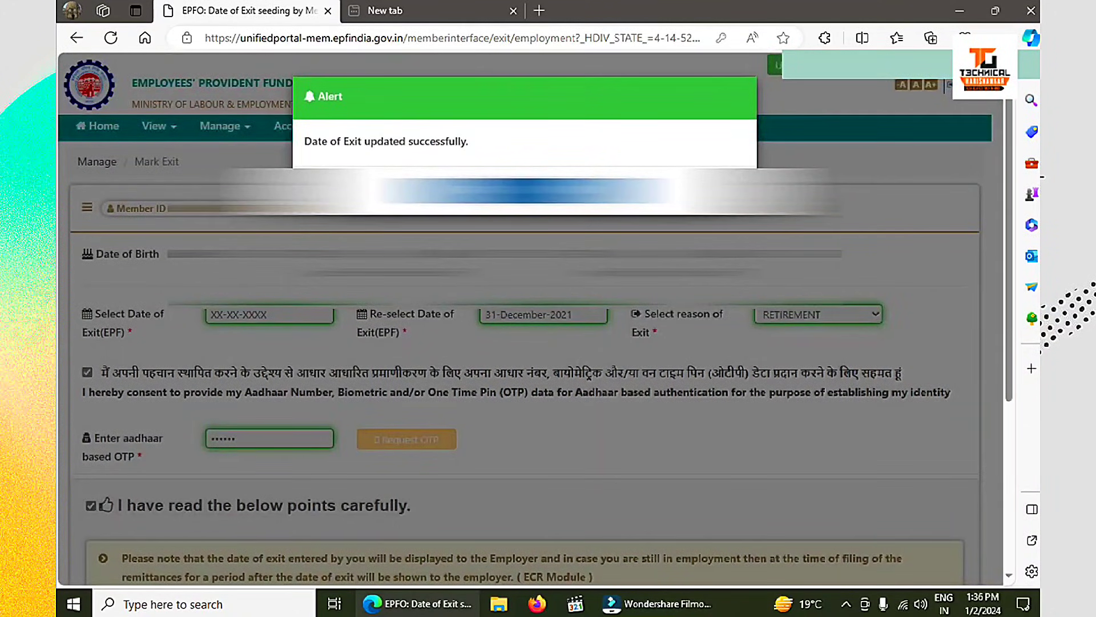
click(520, 190)
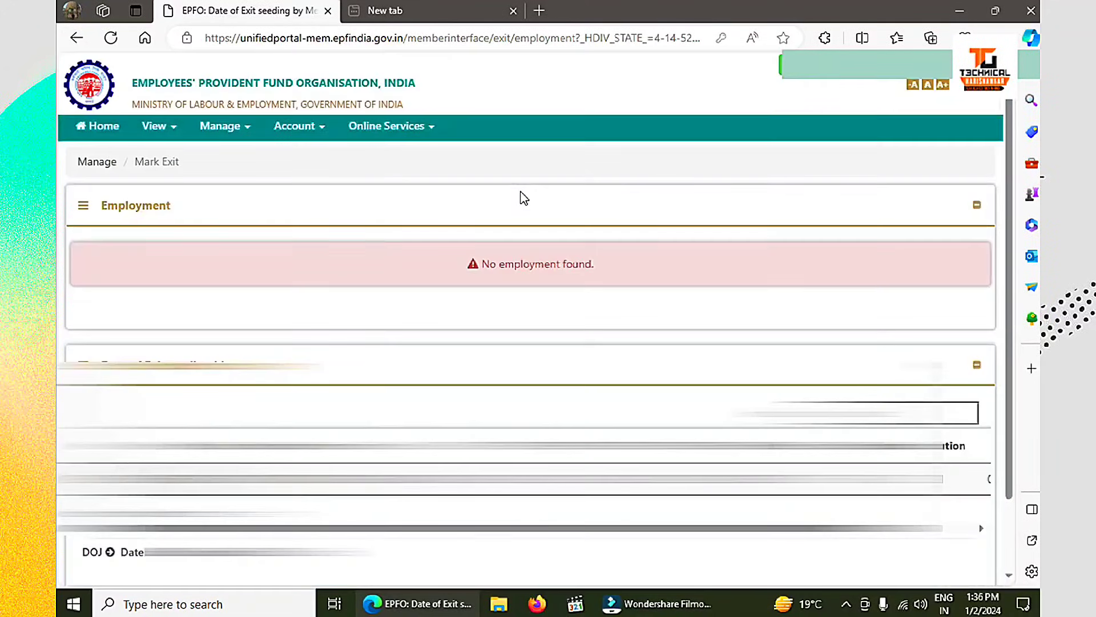
scroll(506, 320, down, 3)
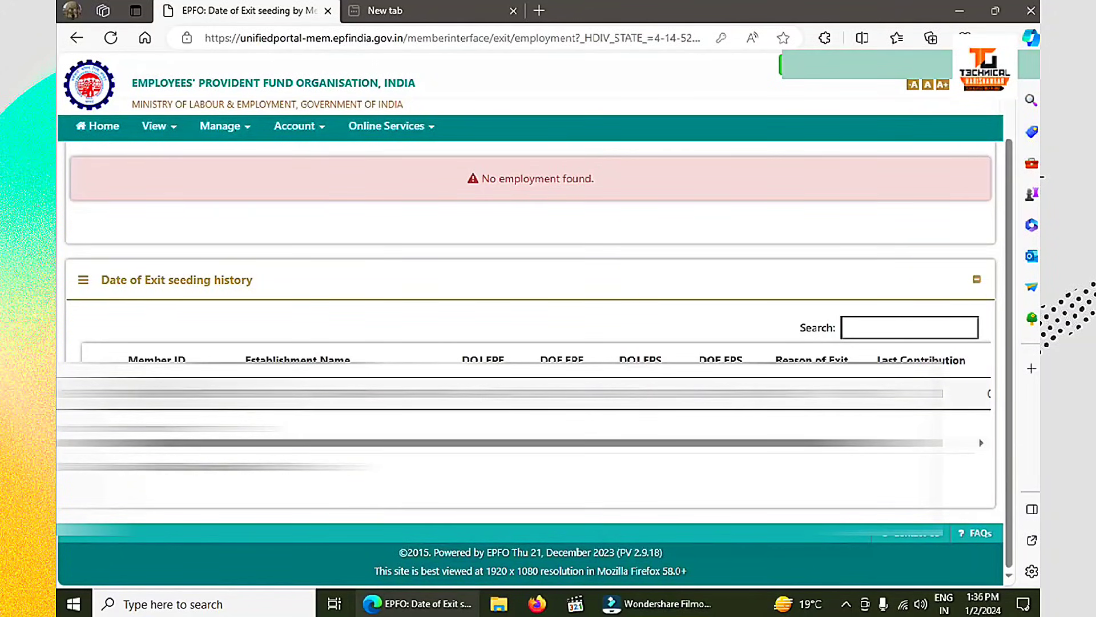
scroll(412, 357, up, 3)
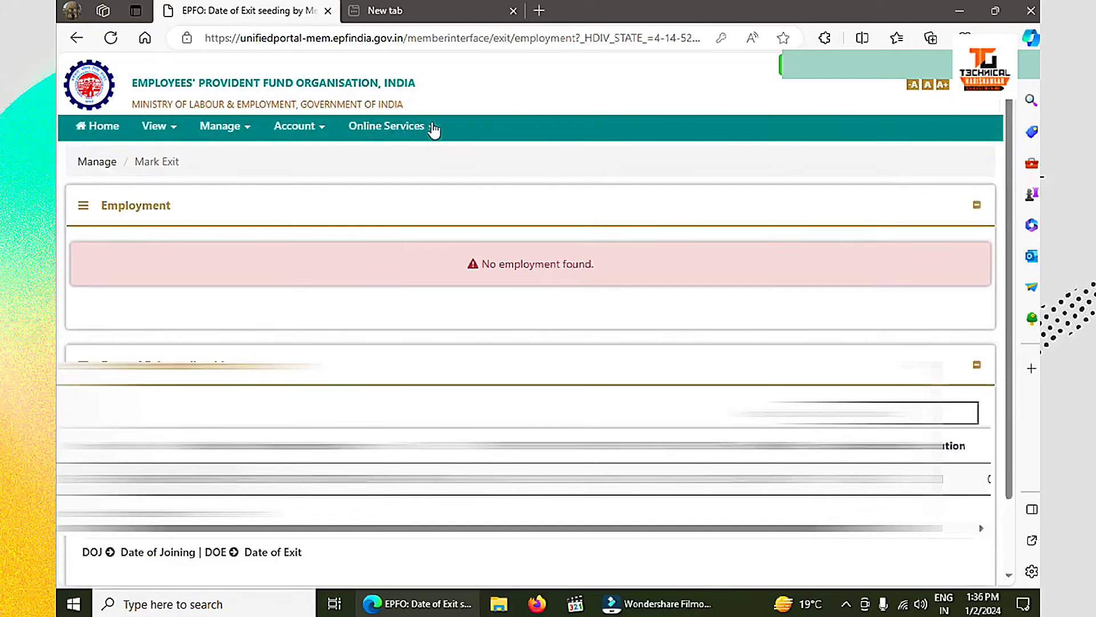
Open the online claim form, verify the seeded bank account number and accept the terms and conditions
click(432, 128)
click(451, 159)
scroll(436, 302, down, 5)
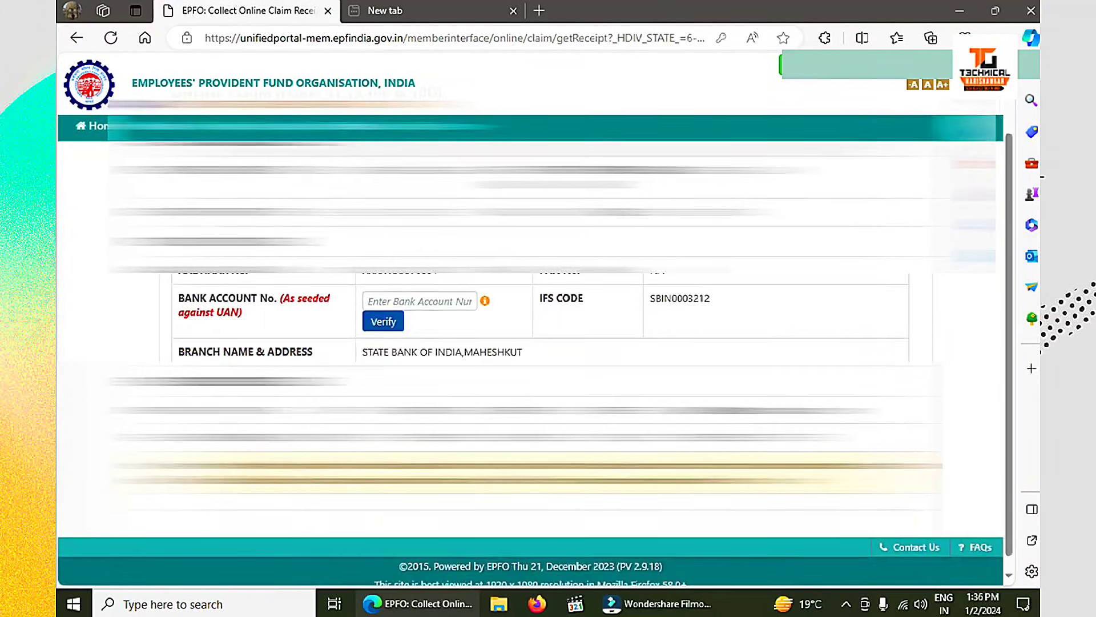
click(446, 295)
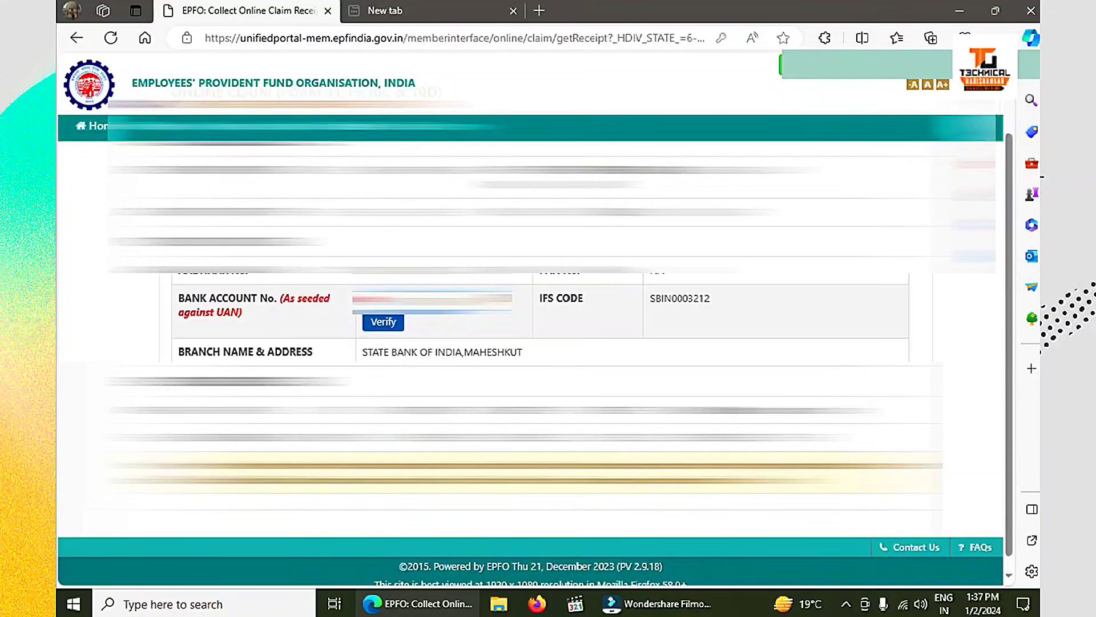
click(383, 321)
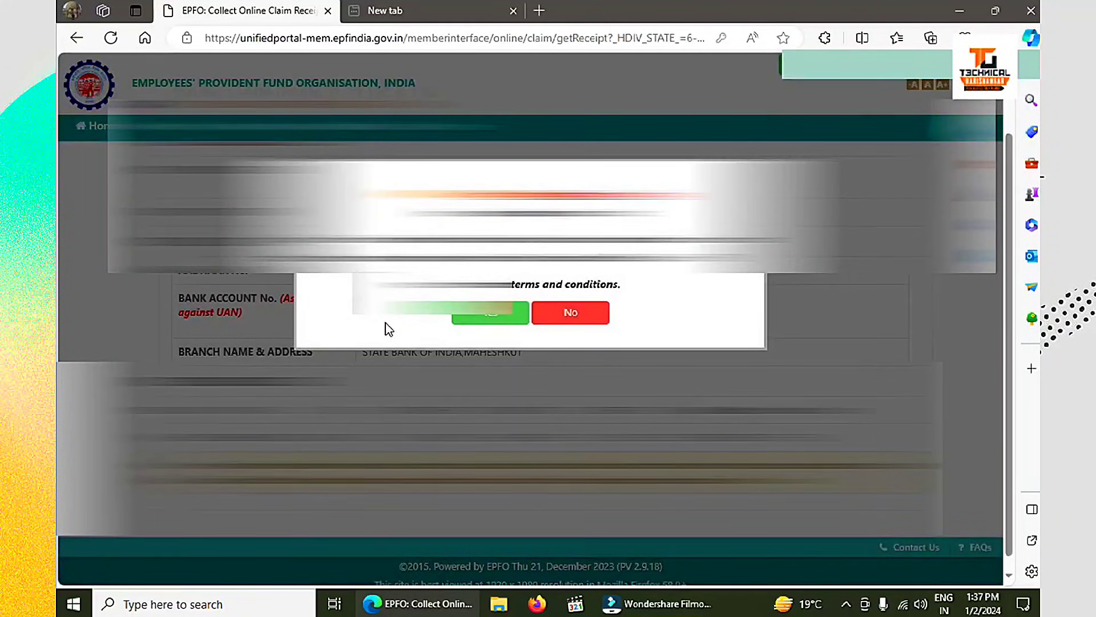
click(498, 321)
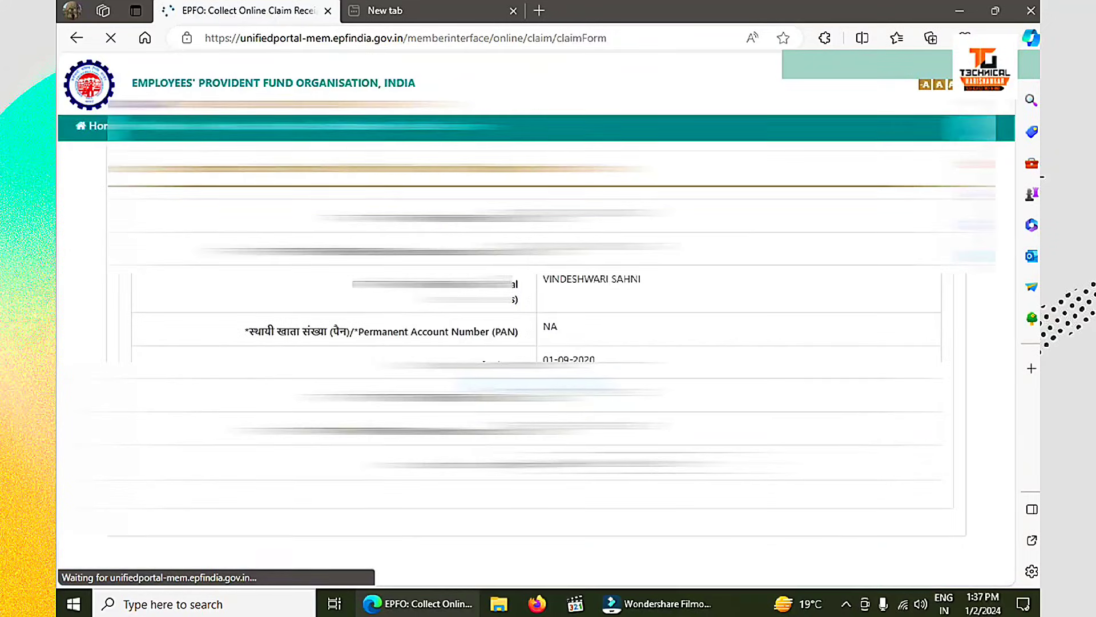
Apply for ONLY PF WITHDRAWAL (FORM-19) as the claim option and agree to proceed past the PAN and tax deduction notice
scroll(457, 446, down, 1)
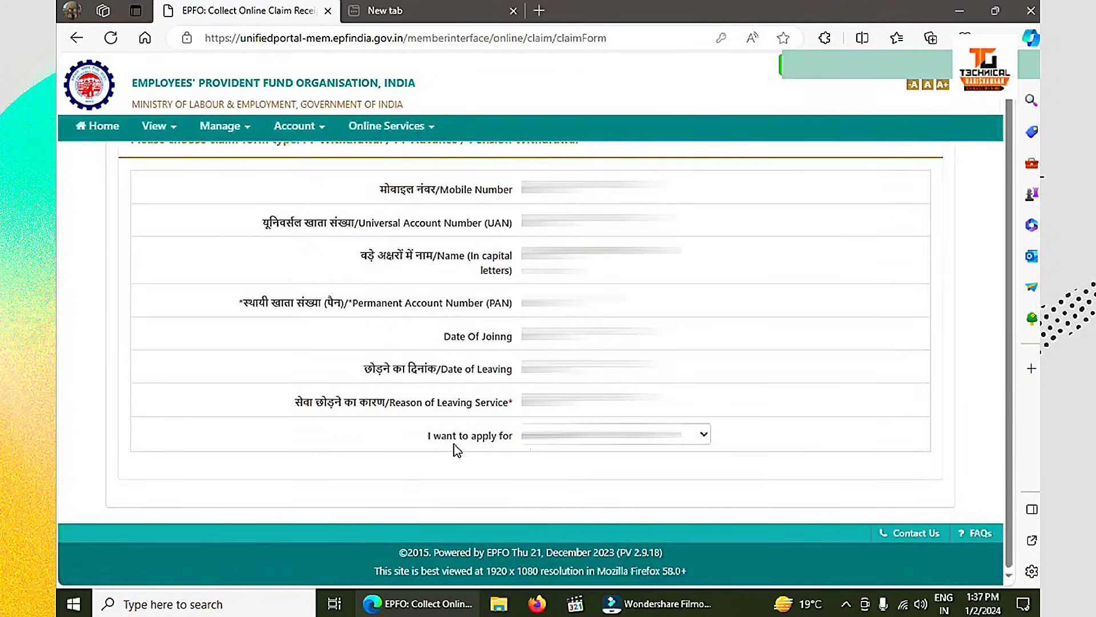
click(615, 434)
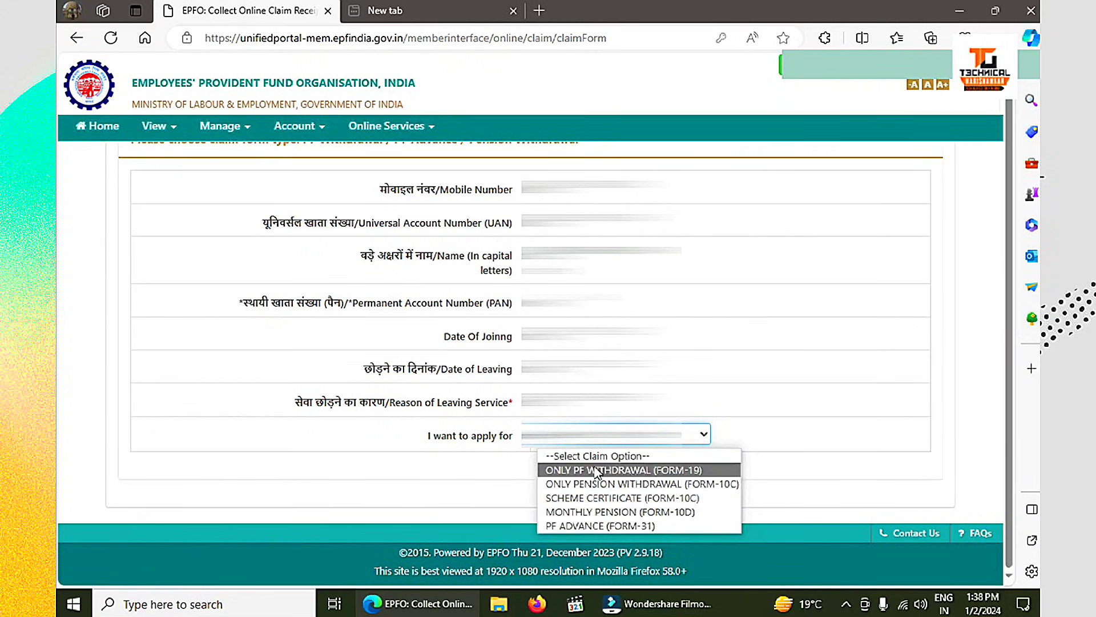
click(678, 471)
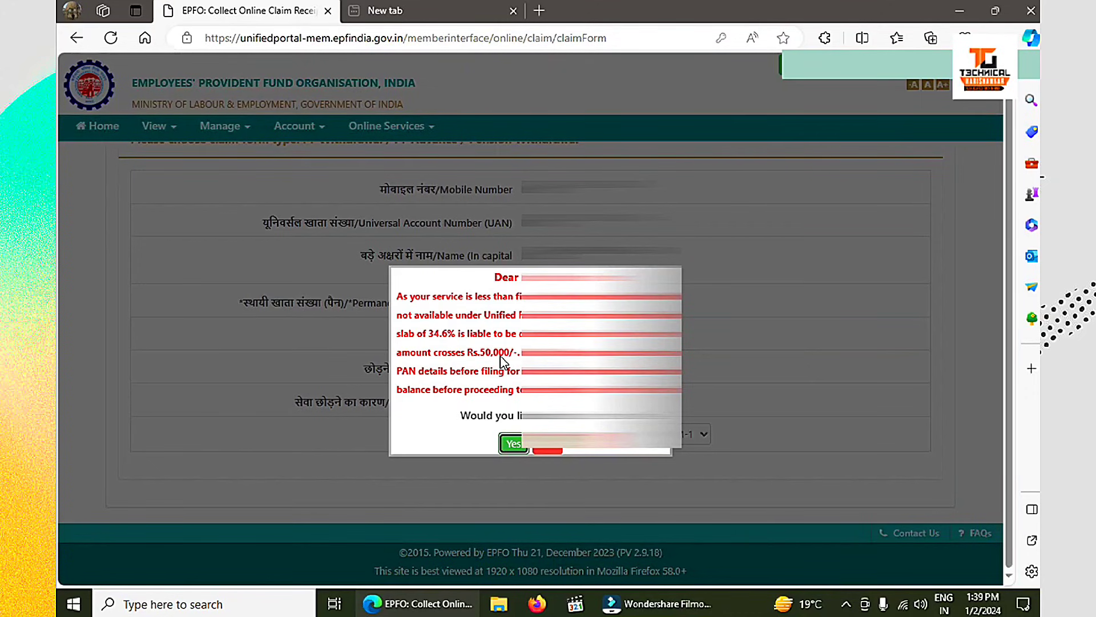
click(513, 443)
Request the Aadhaar OTP for the completed claim form, enter it in the OTP field, then validate it and submit the claim
scroll(519, 446, down, 3)
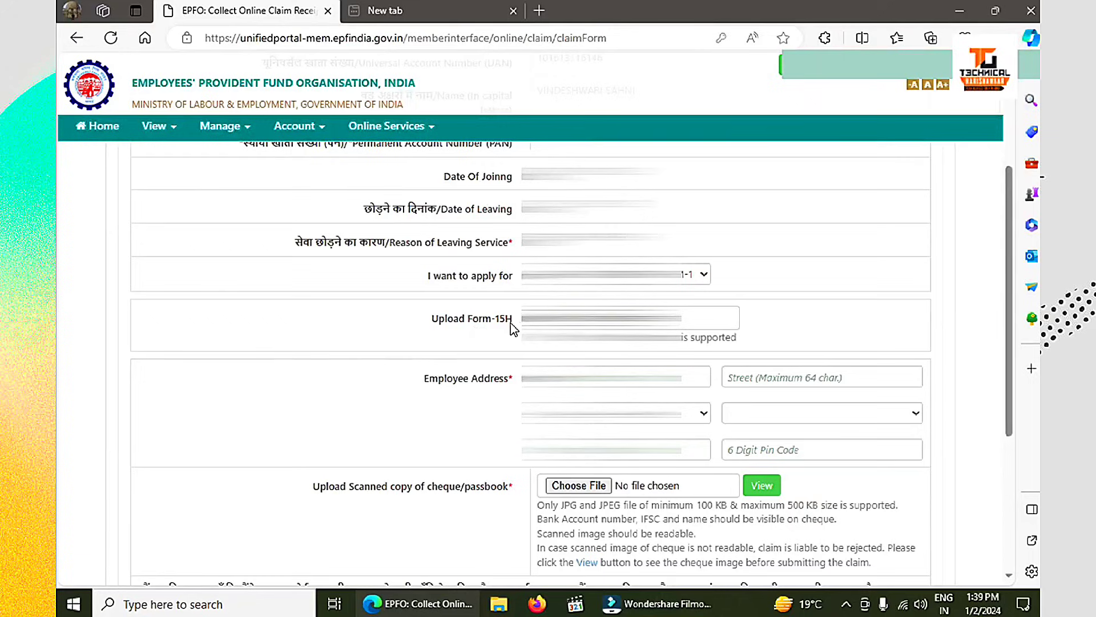
scroll(511, 323, down, 1)
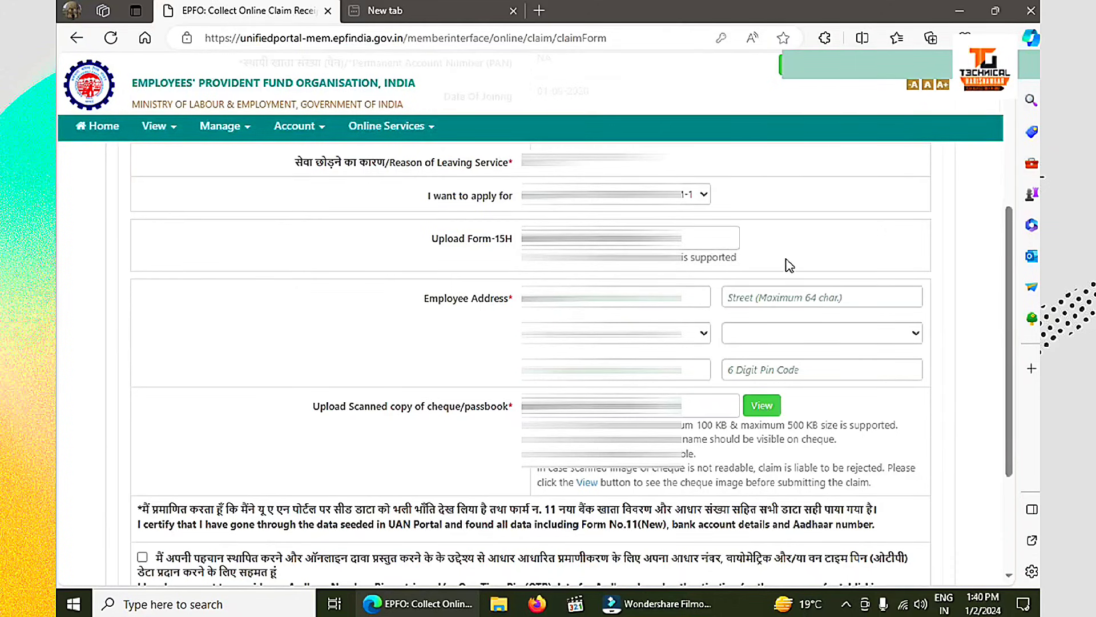
scroll(628, 252, down, 2)
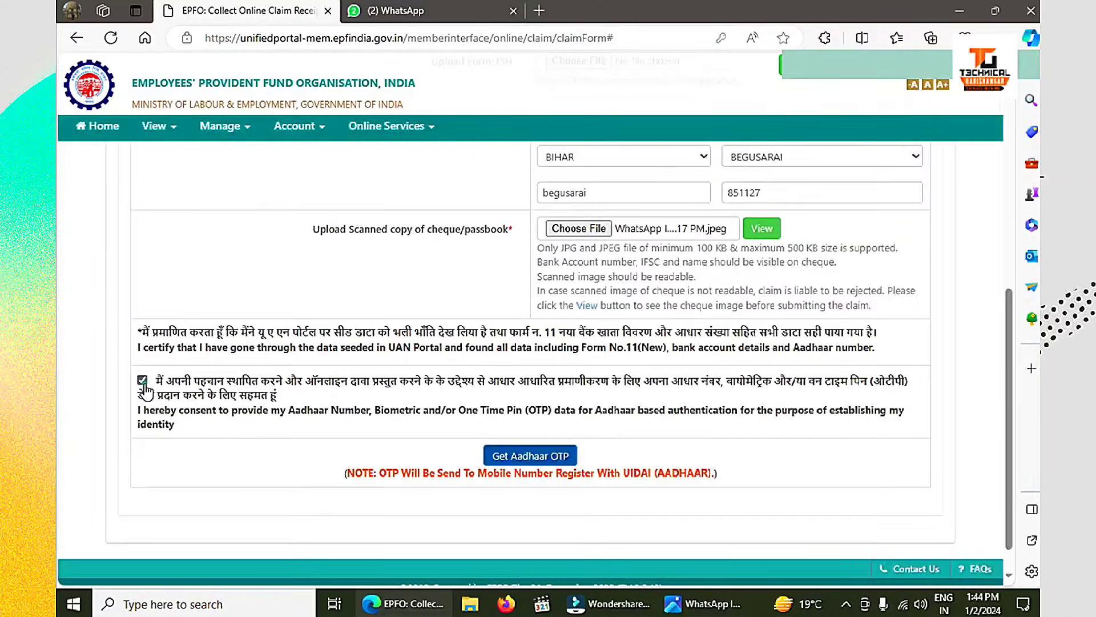
scroll(547, 389, down, 1)
click(527, 422)
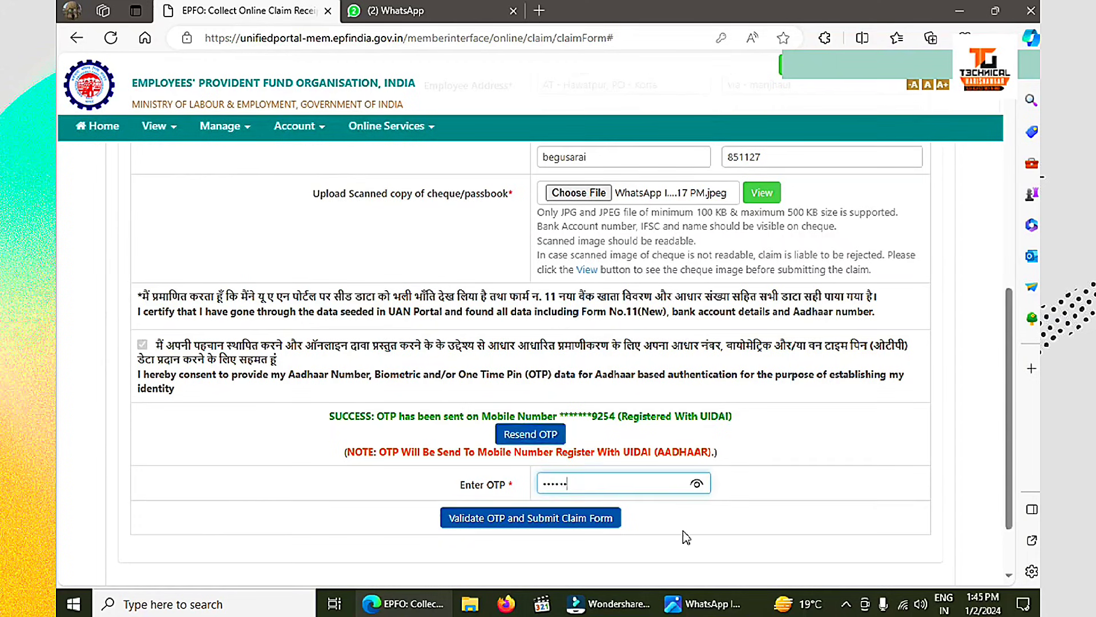
click(582, 524)
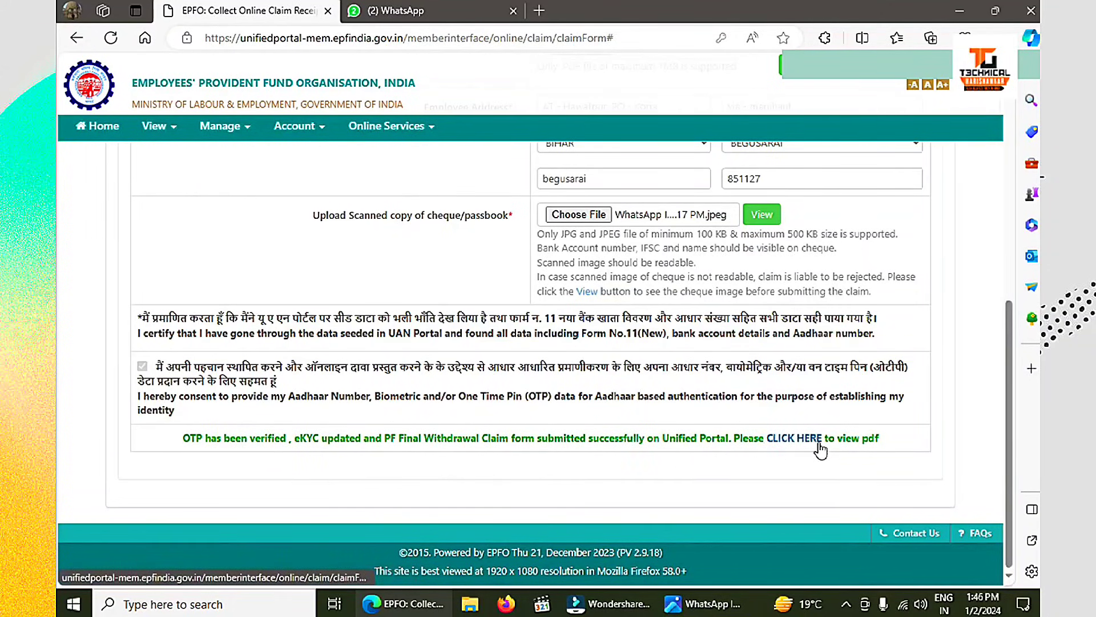
Open the PDF of the submitted PF withdrawal claim and look through its pages
click(795, 440)
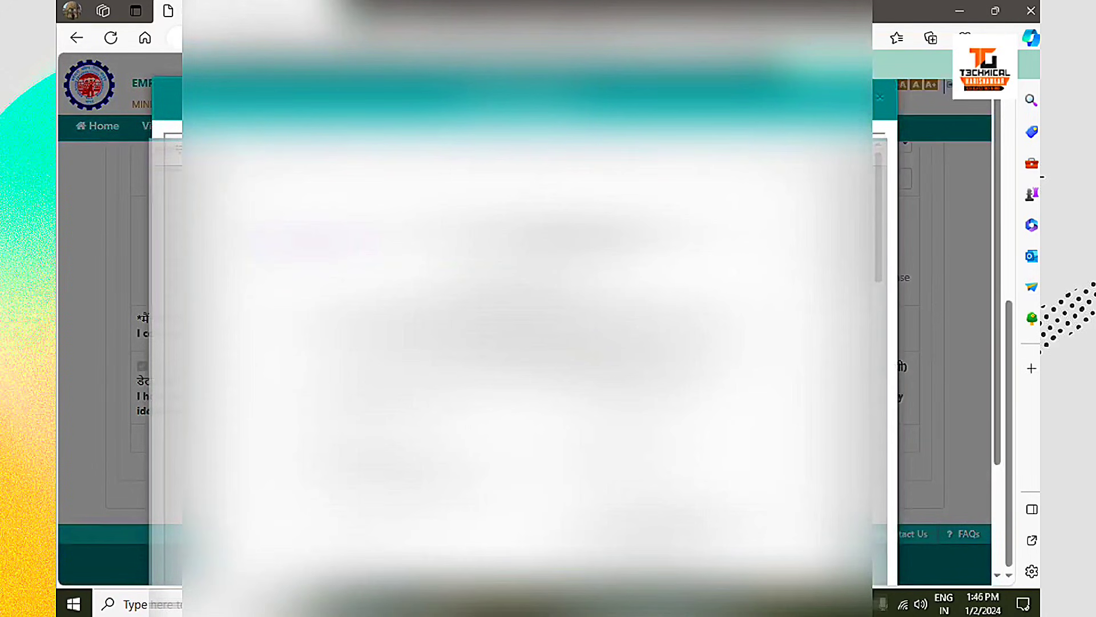
scroll(525, 343, down, 10)
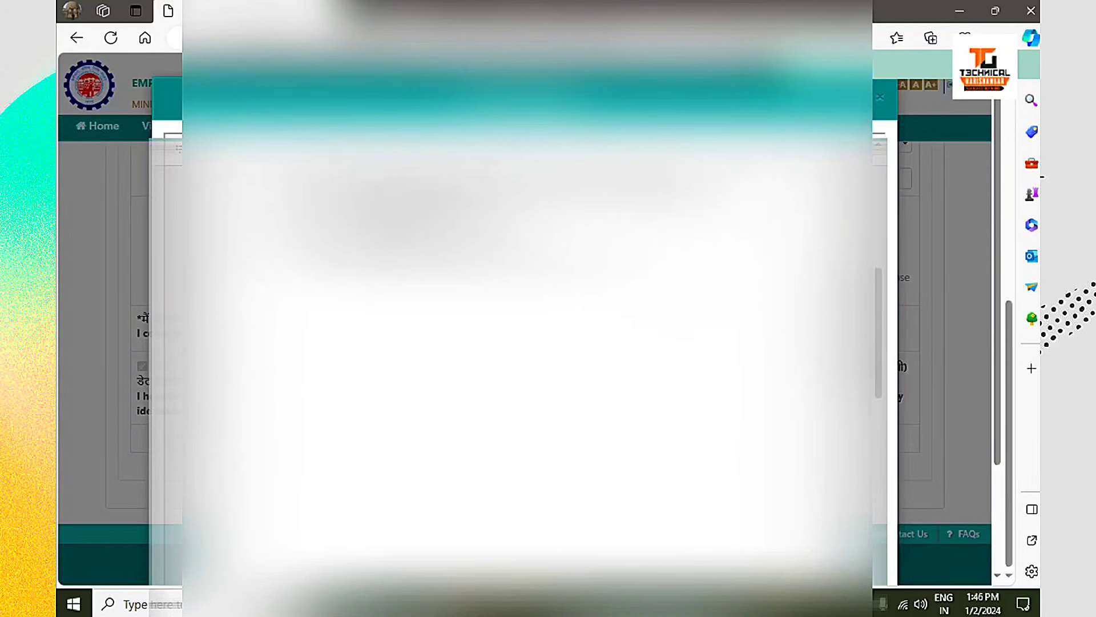
scroll(525, 342, down, 10)
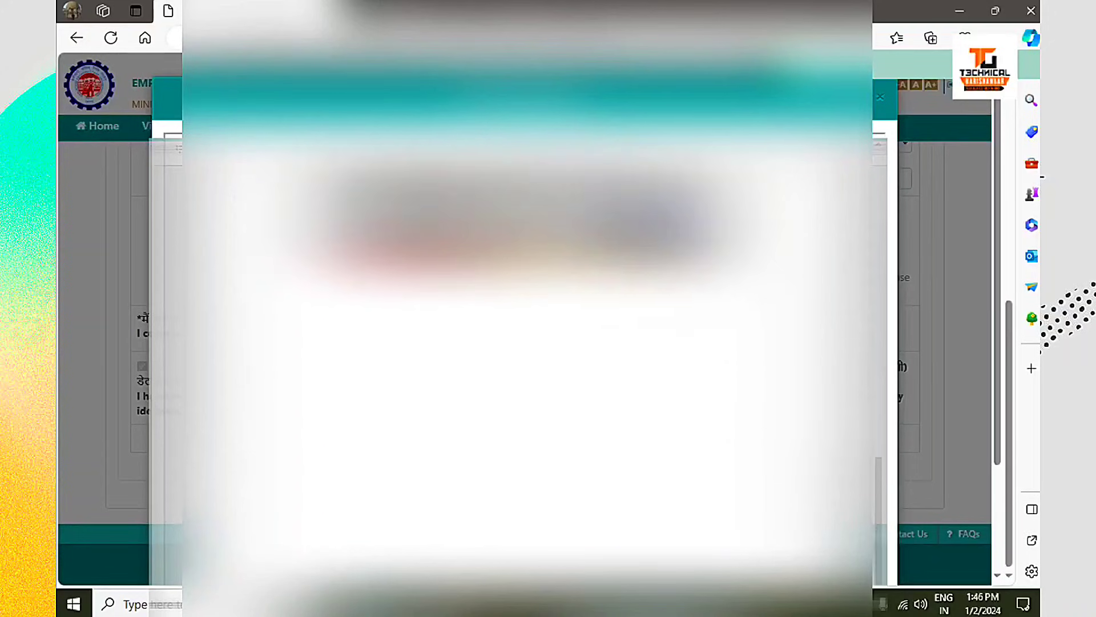
scroll(525, 343, up, 10)
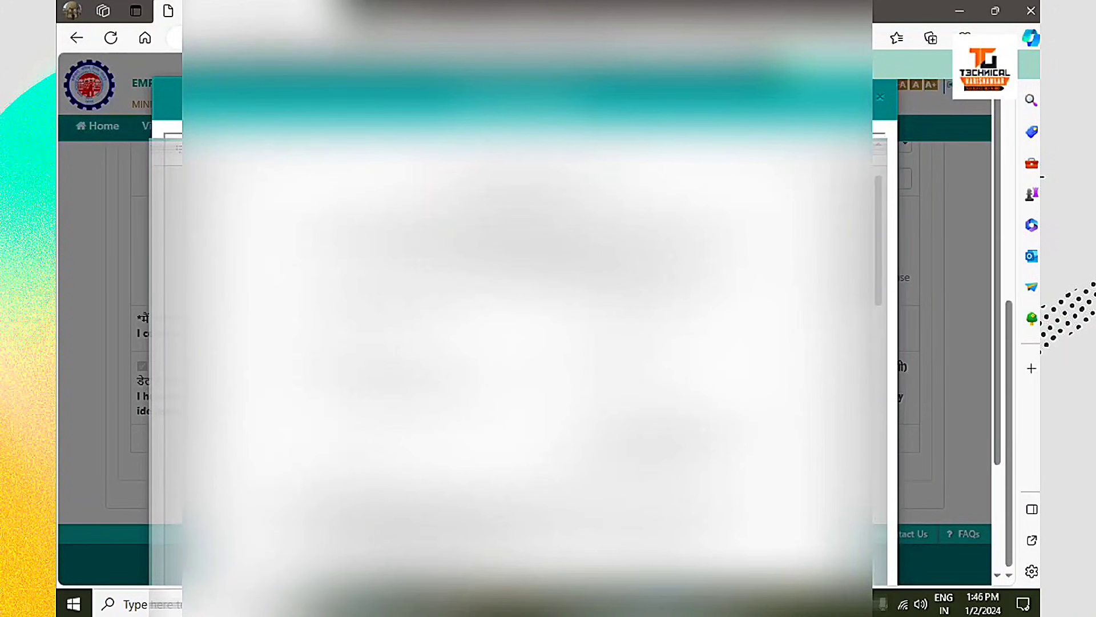
scroll(525, 342, up, 3)
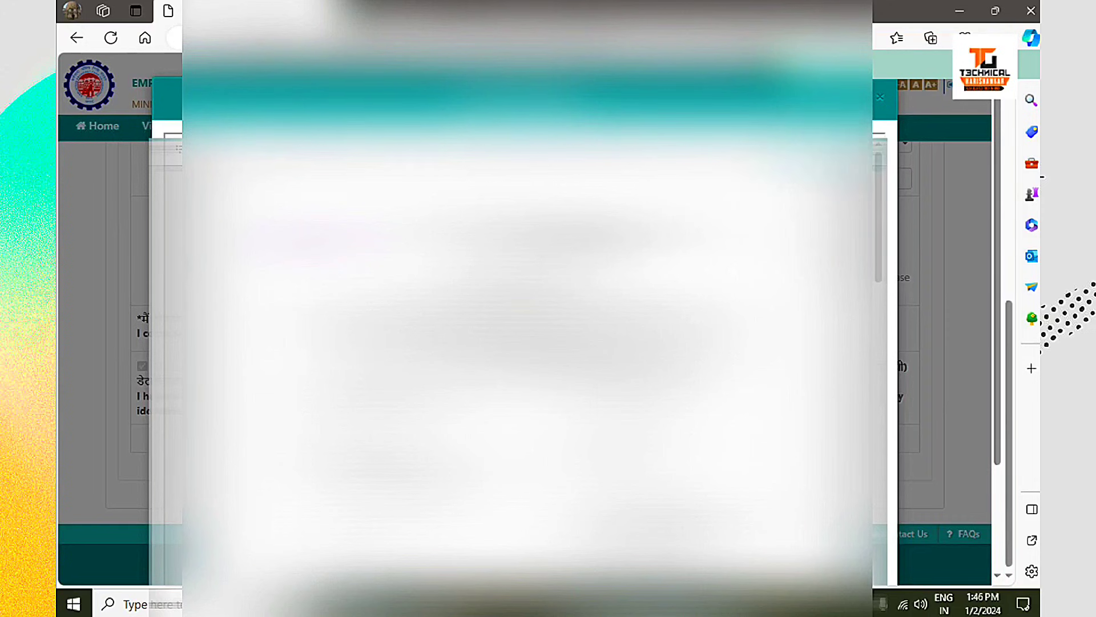
Save the claim PDF under its suggested file name, then close the PDF preview and return to the start of the claim form
key(ctrl+s)
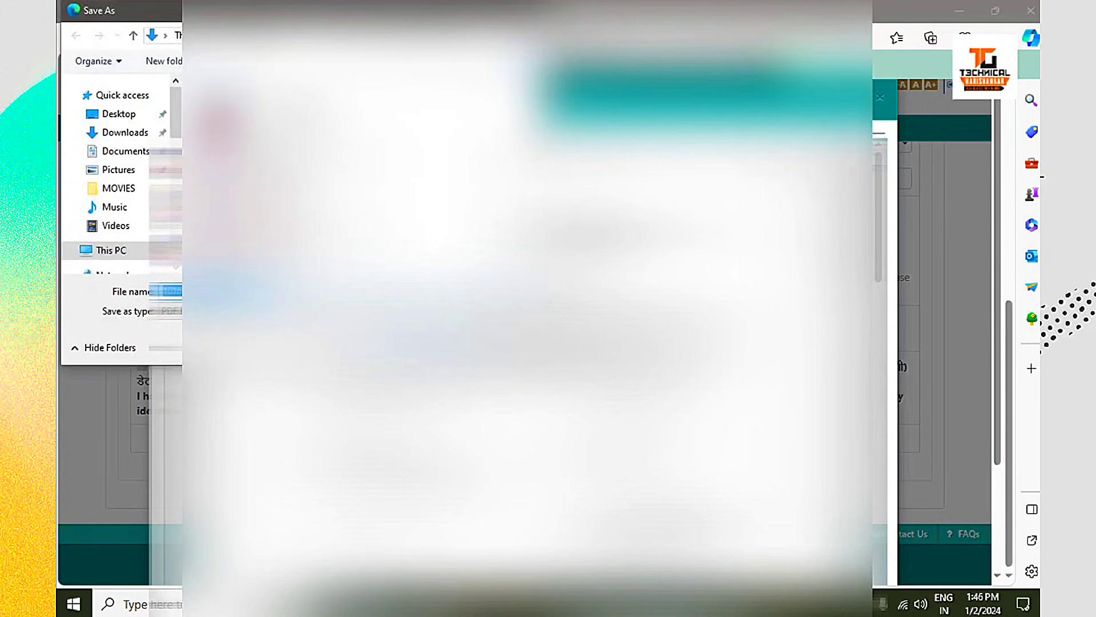
key(Return)
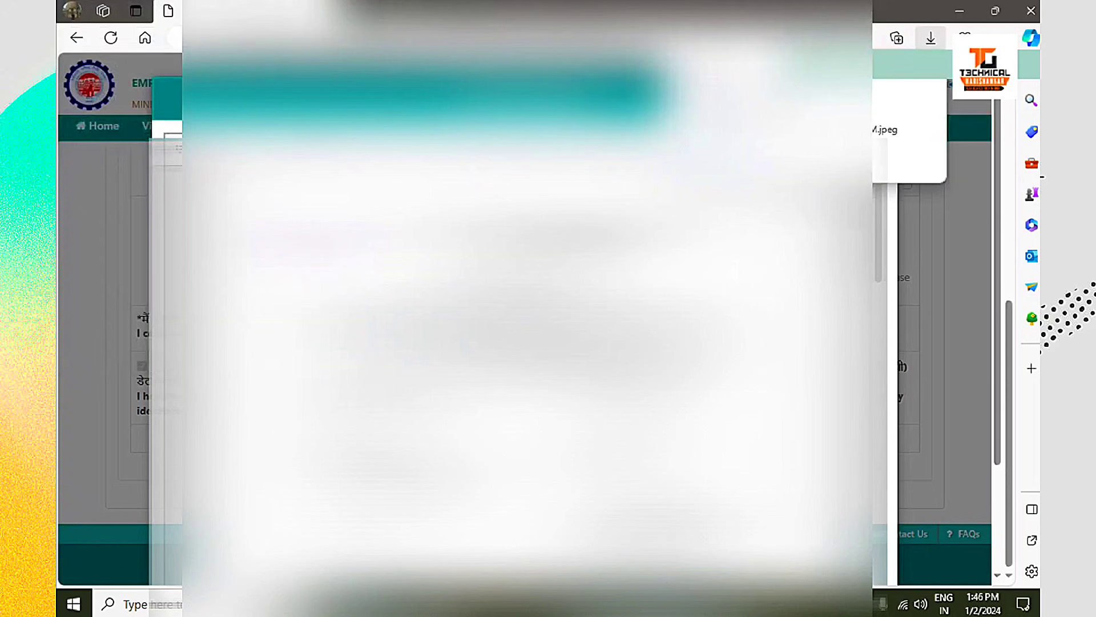
click(930, 39)
click(885, 95)
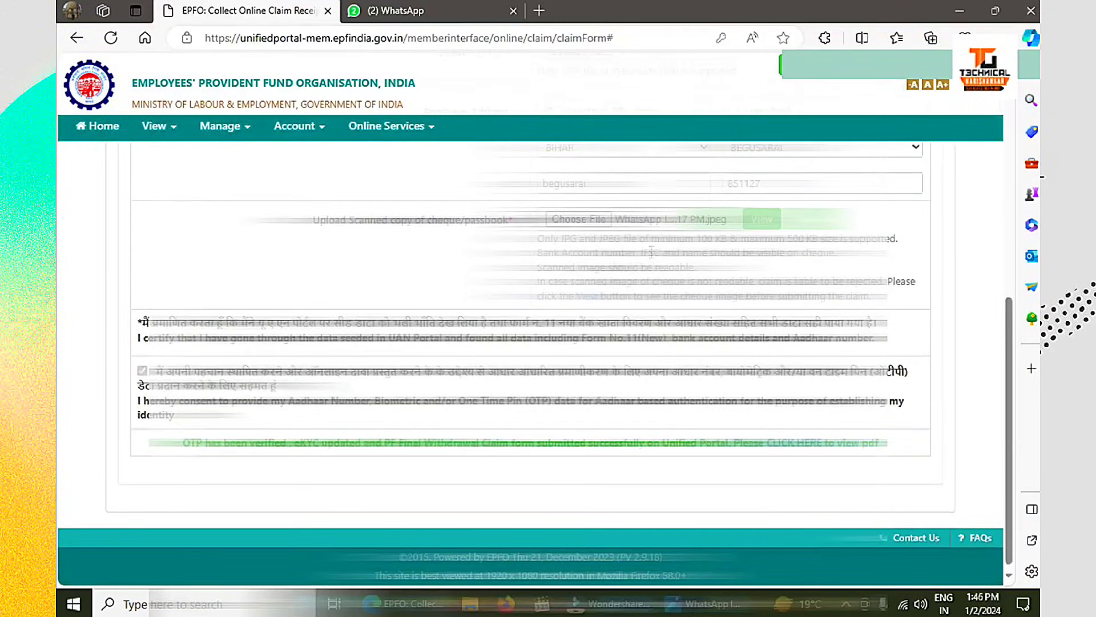
scroll(651, 252, up, 8)
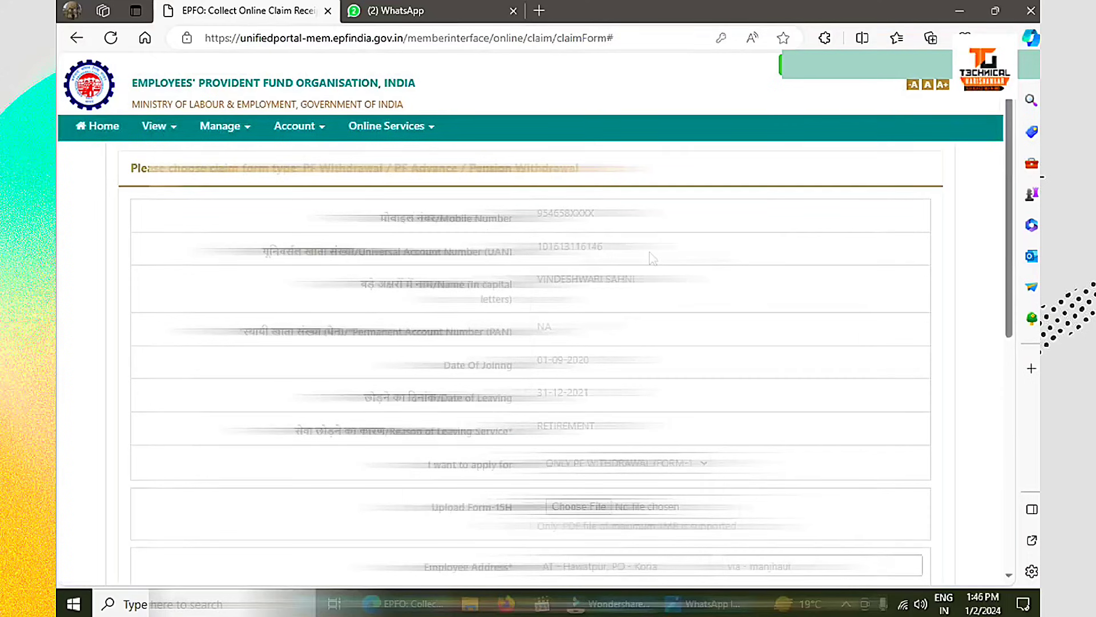